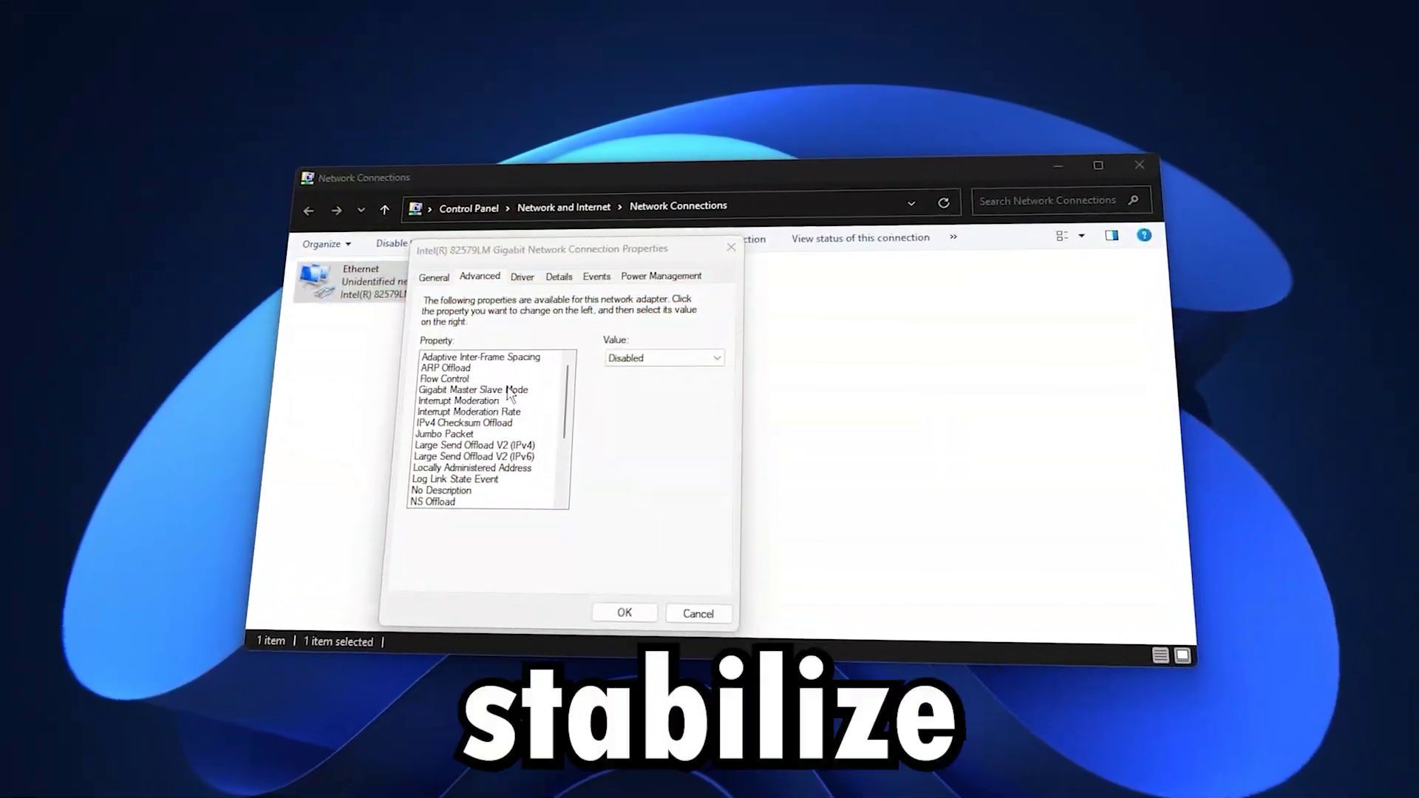
Search 'gr' and launch the Local Group Policy Editor
left_click(508, 390)
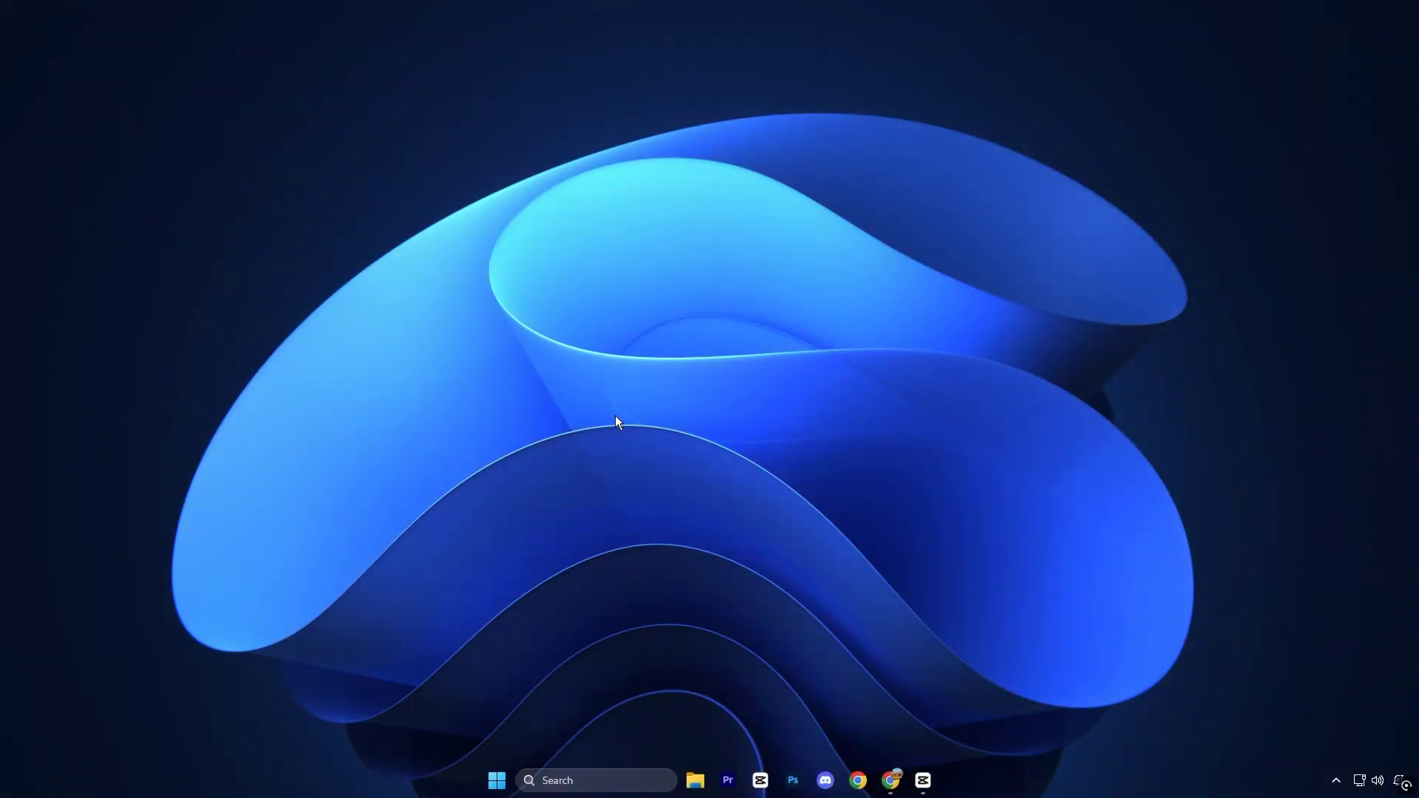
left_click(584, 781)
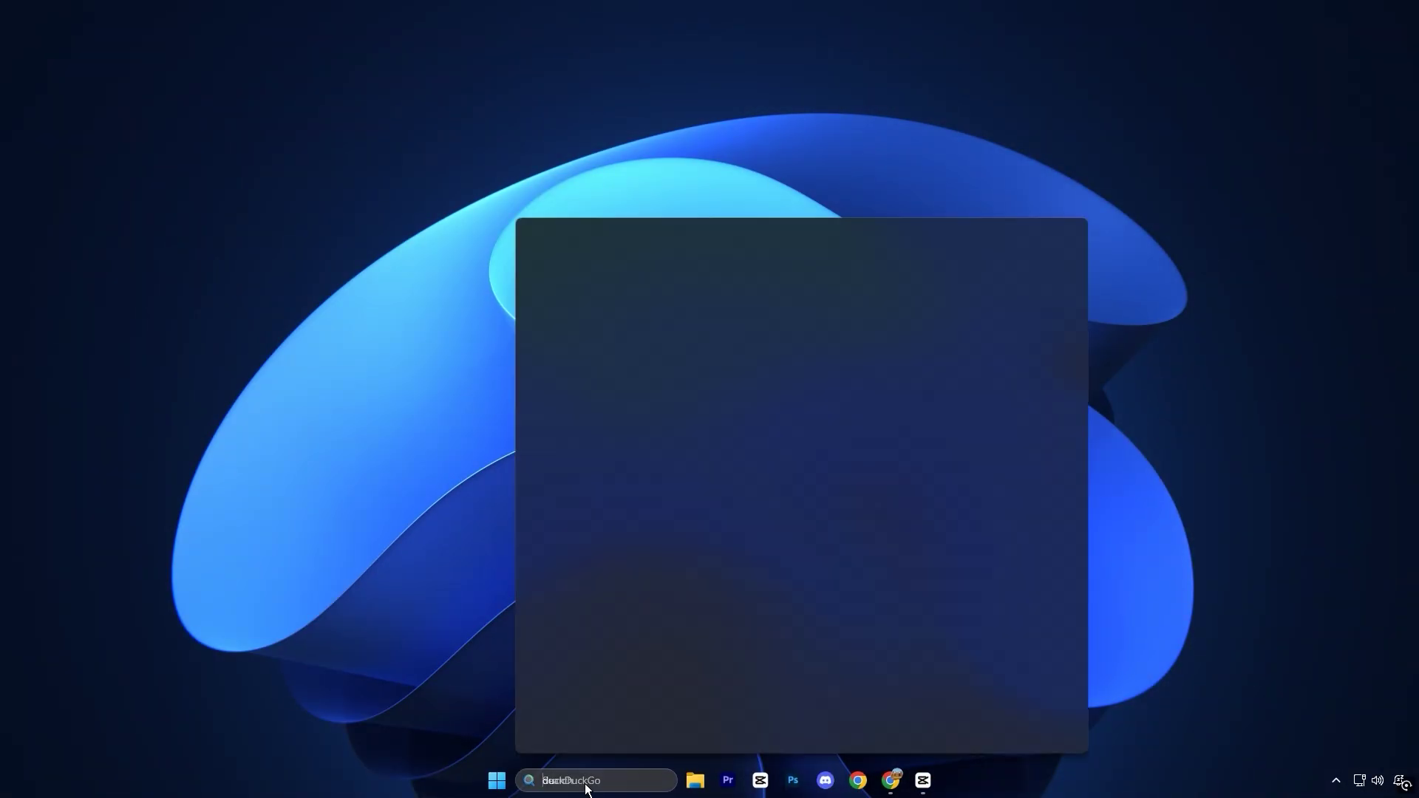
type("gr")
left_click(649, 325)
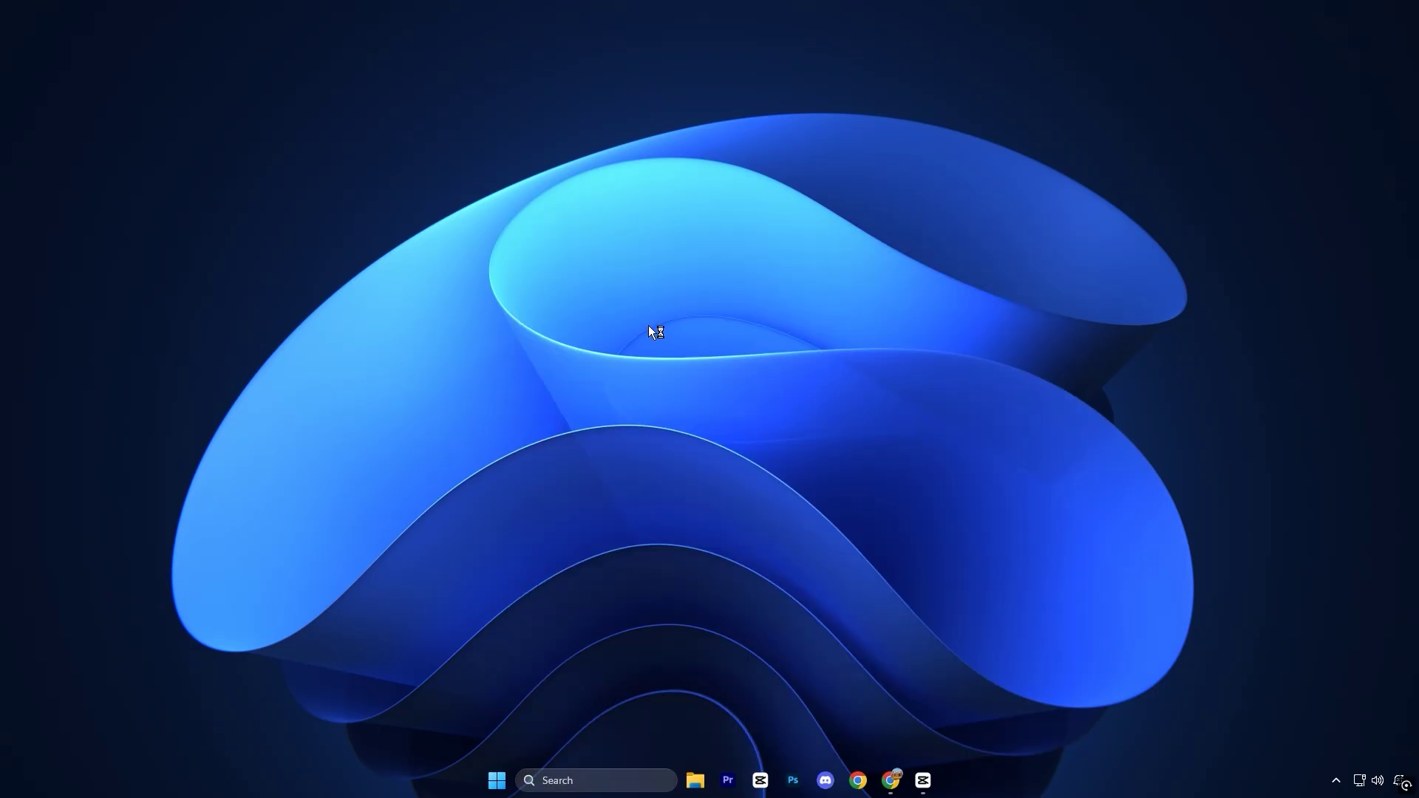
left_click_drag(347, 123, 645, 173)
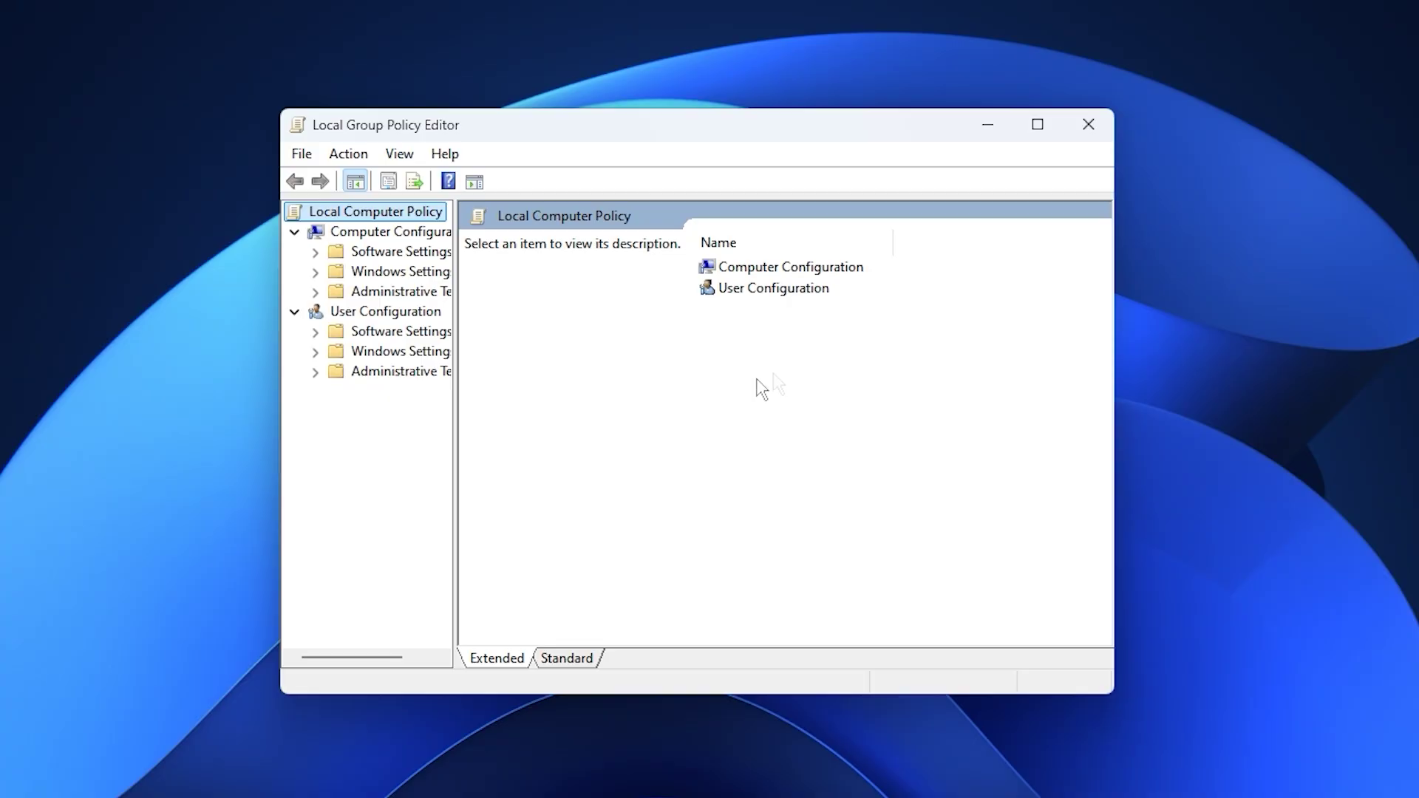
Expand Computer Configuration > Administrative Templates > Network > QoS Packet Scheduler
double_click(783, 266)
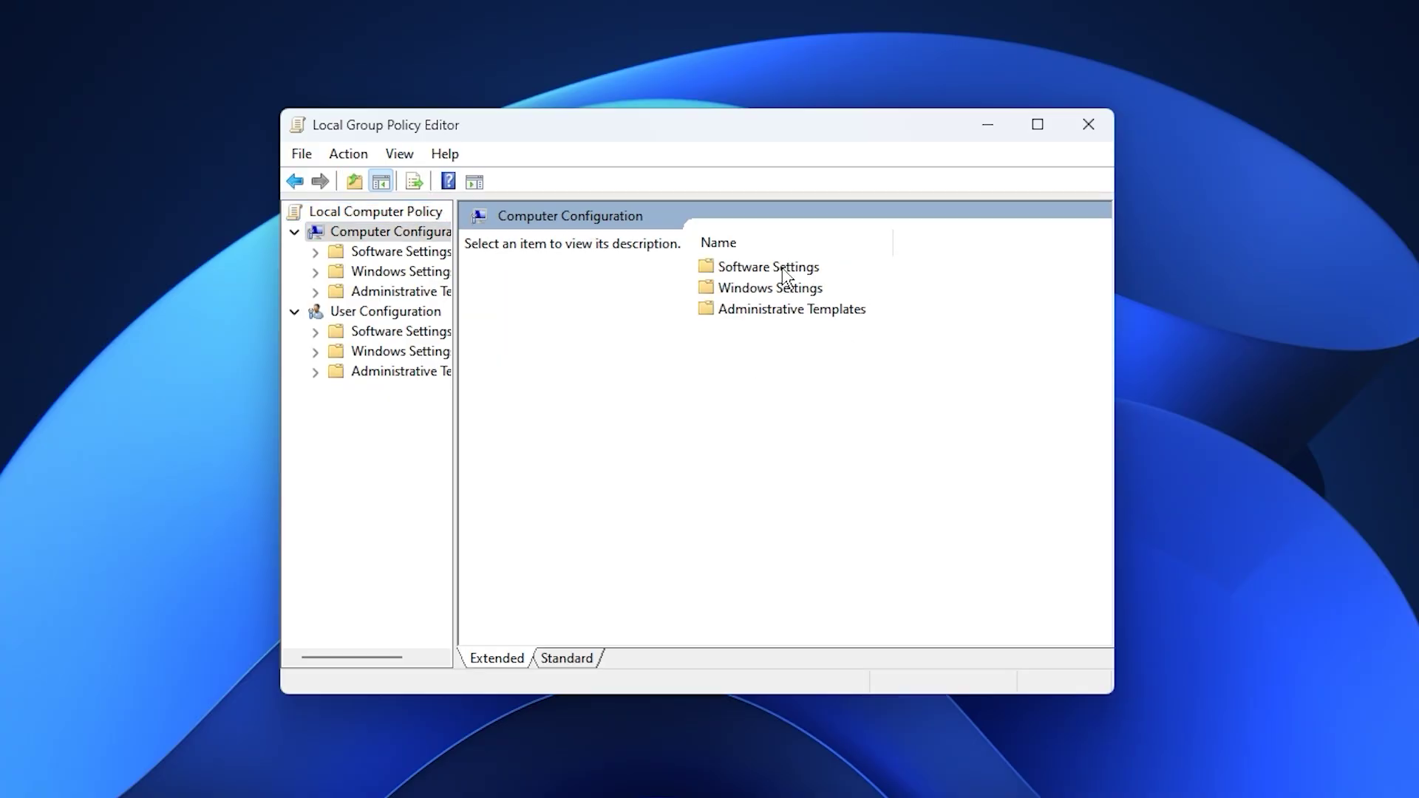
double_click(783, 309)
double_click(782, 309)
scroll(778, 500, "down", 3)
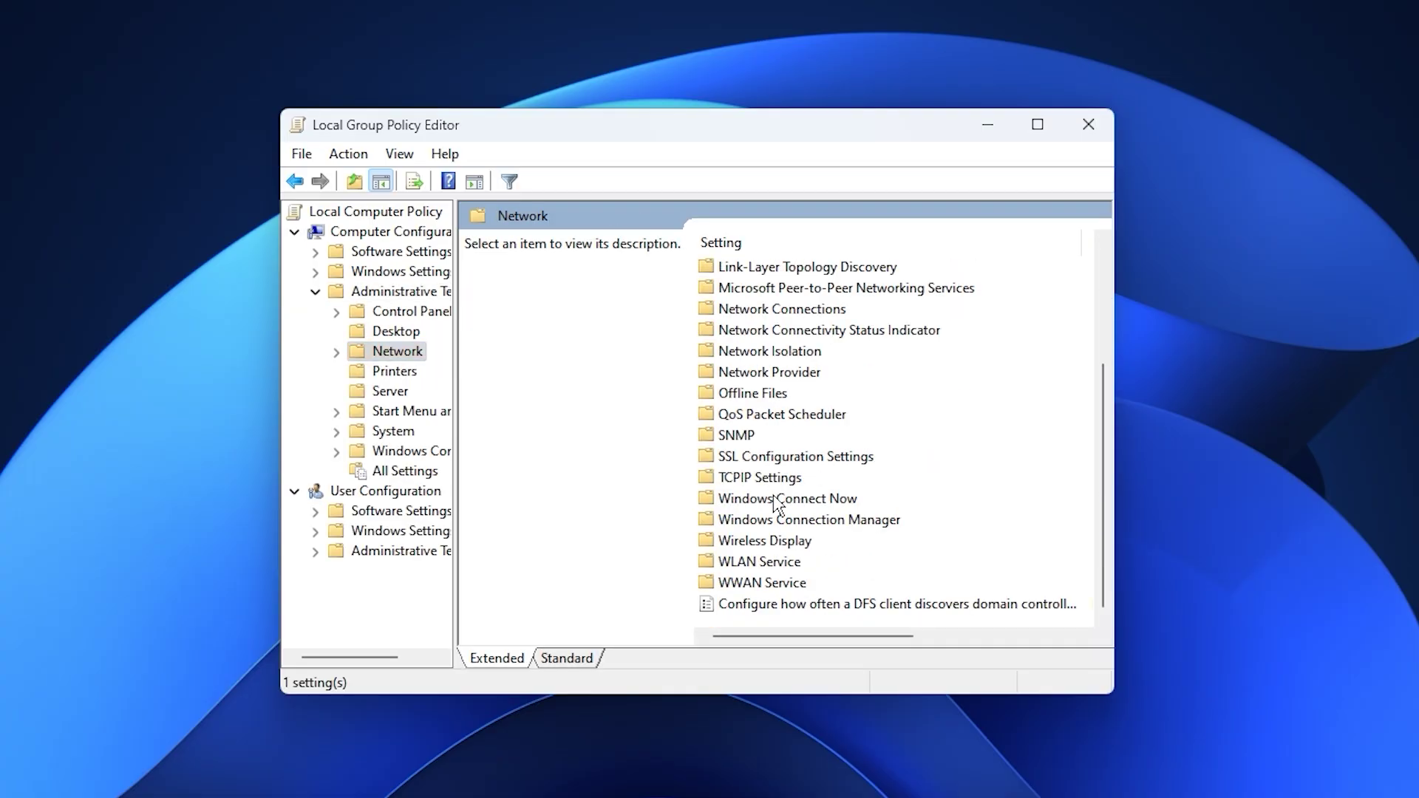
left_click(787, 414)
double_click(809, 416)
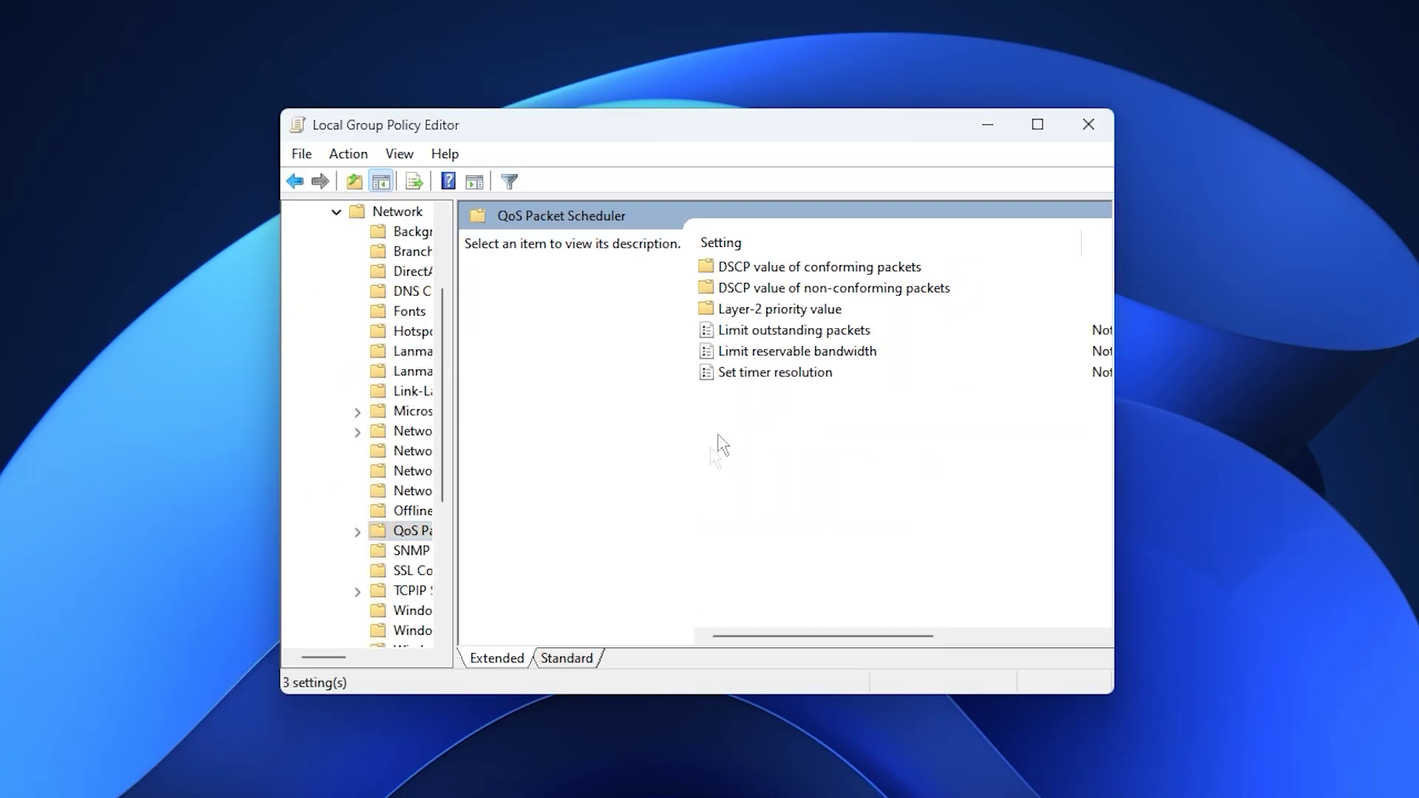
Enable the Limit reservable bandwidth policy with a 90 percent bandwidth limit
left_click(815, 348)
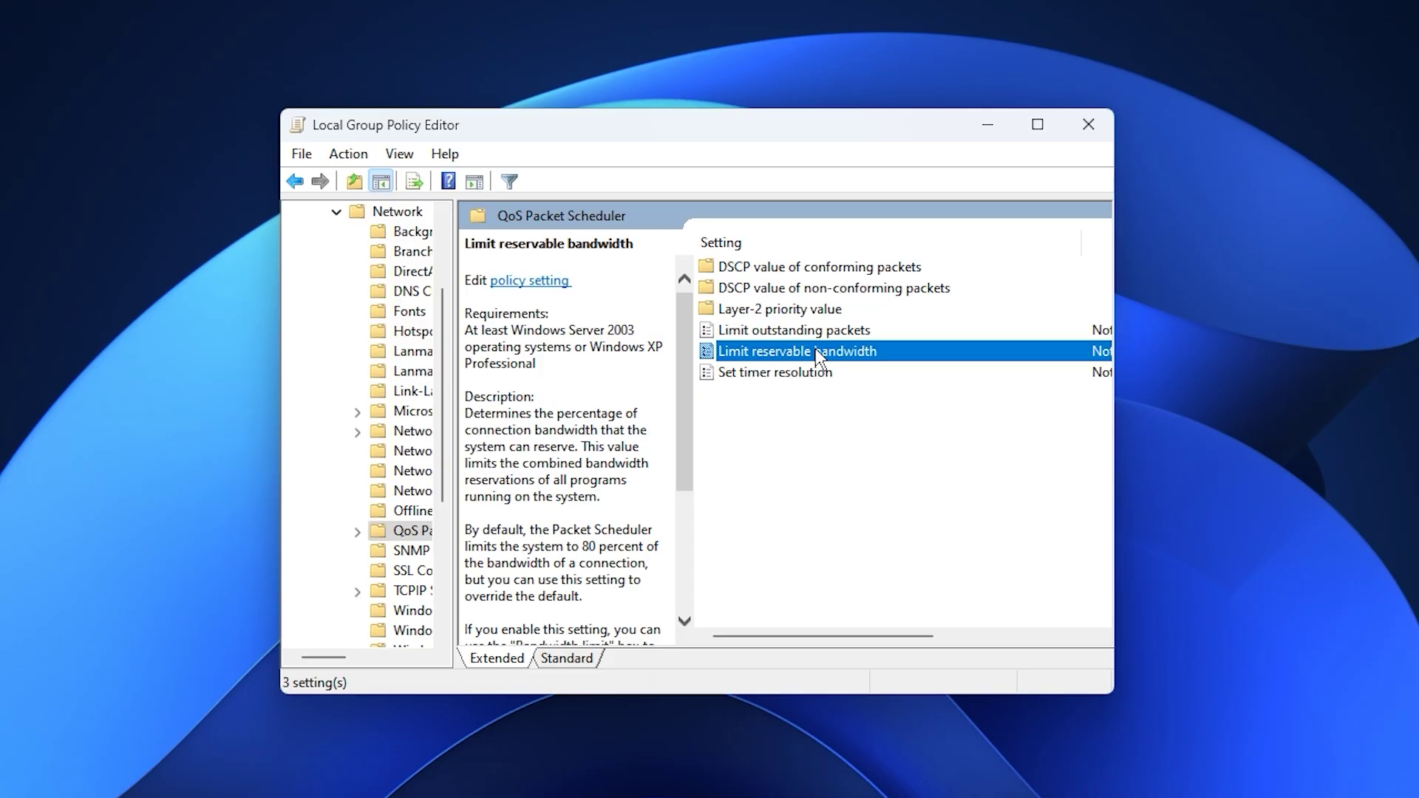
double_click(814, 348)
left_click_drag(222, 151, 771, 212)
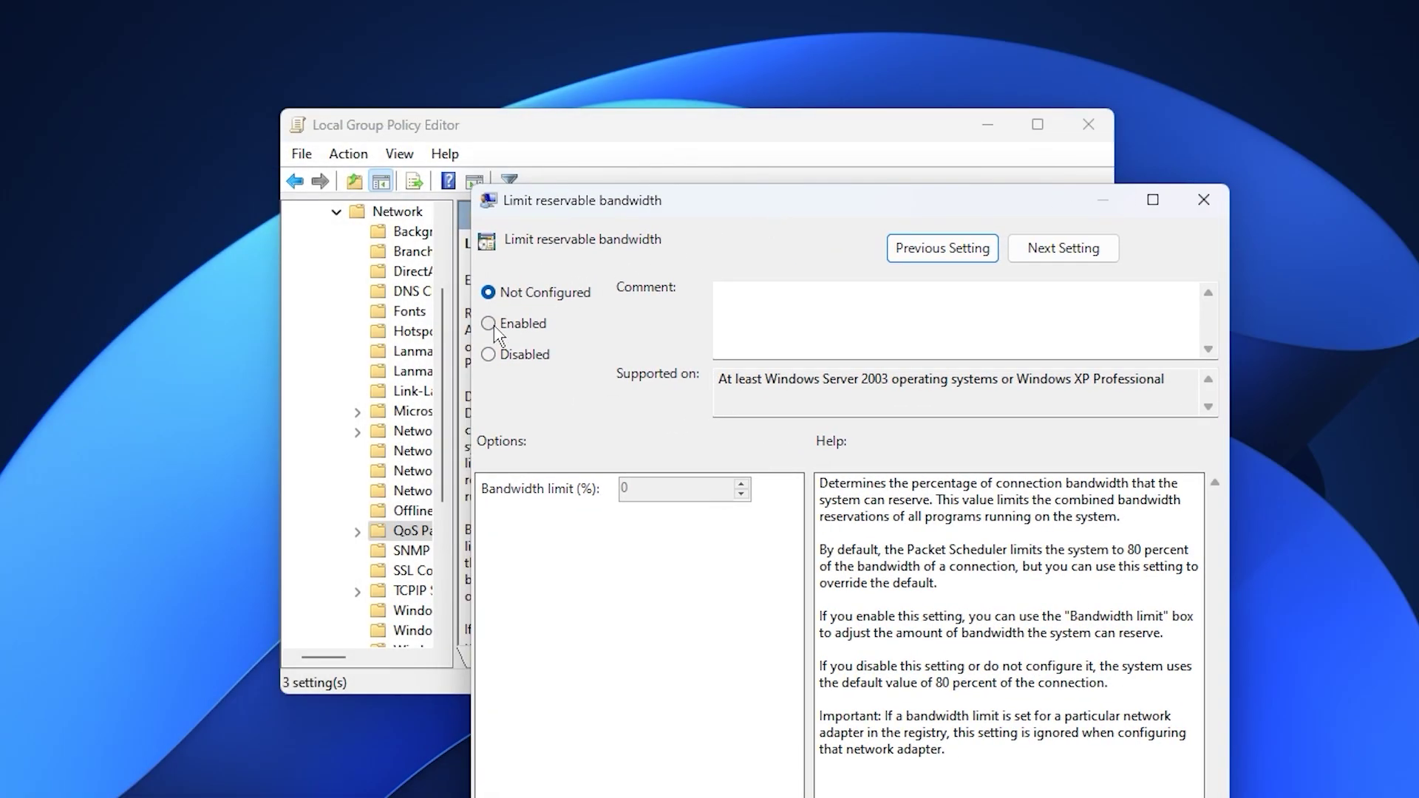
left_click(515, 325)
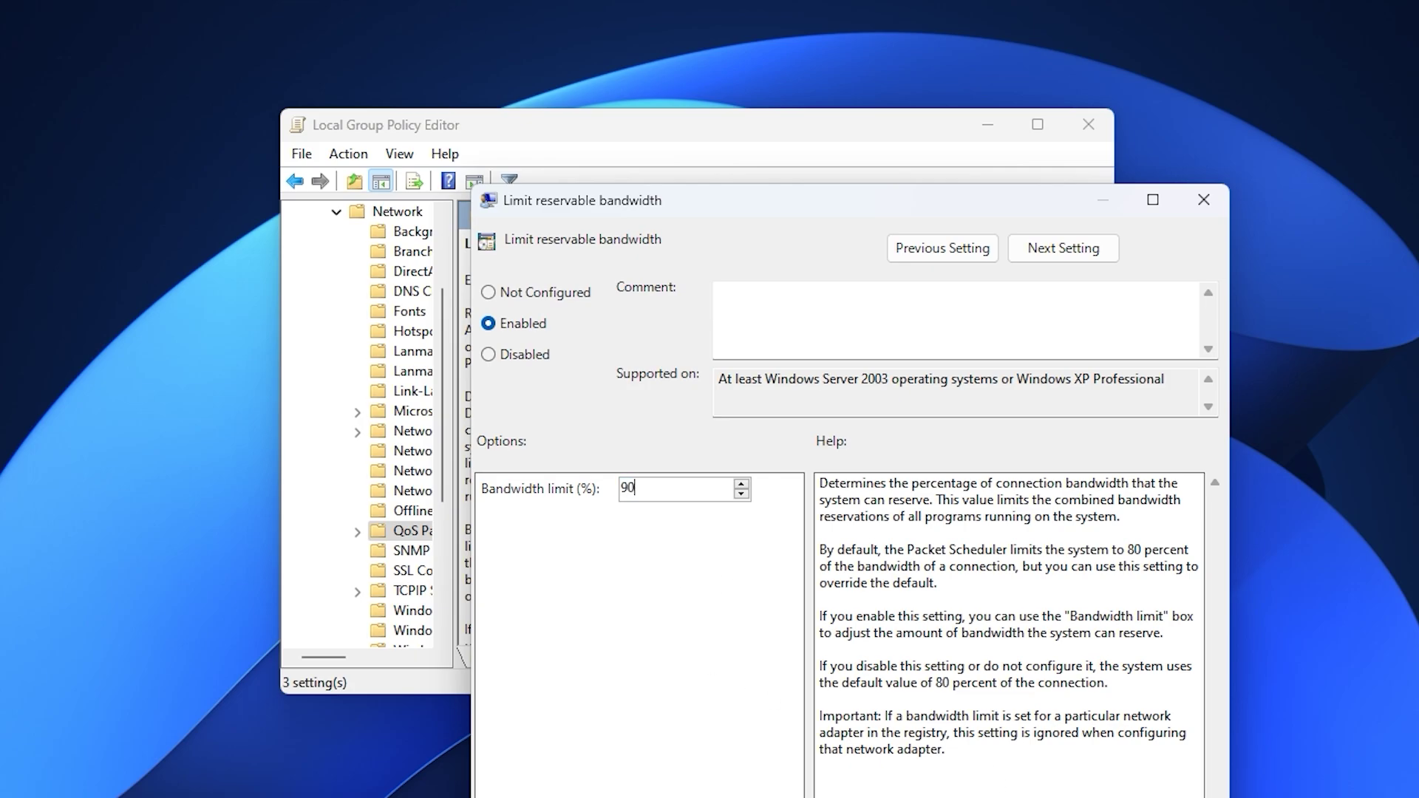
key("Return")
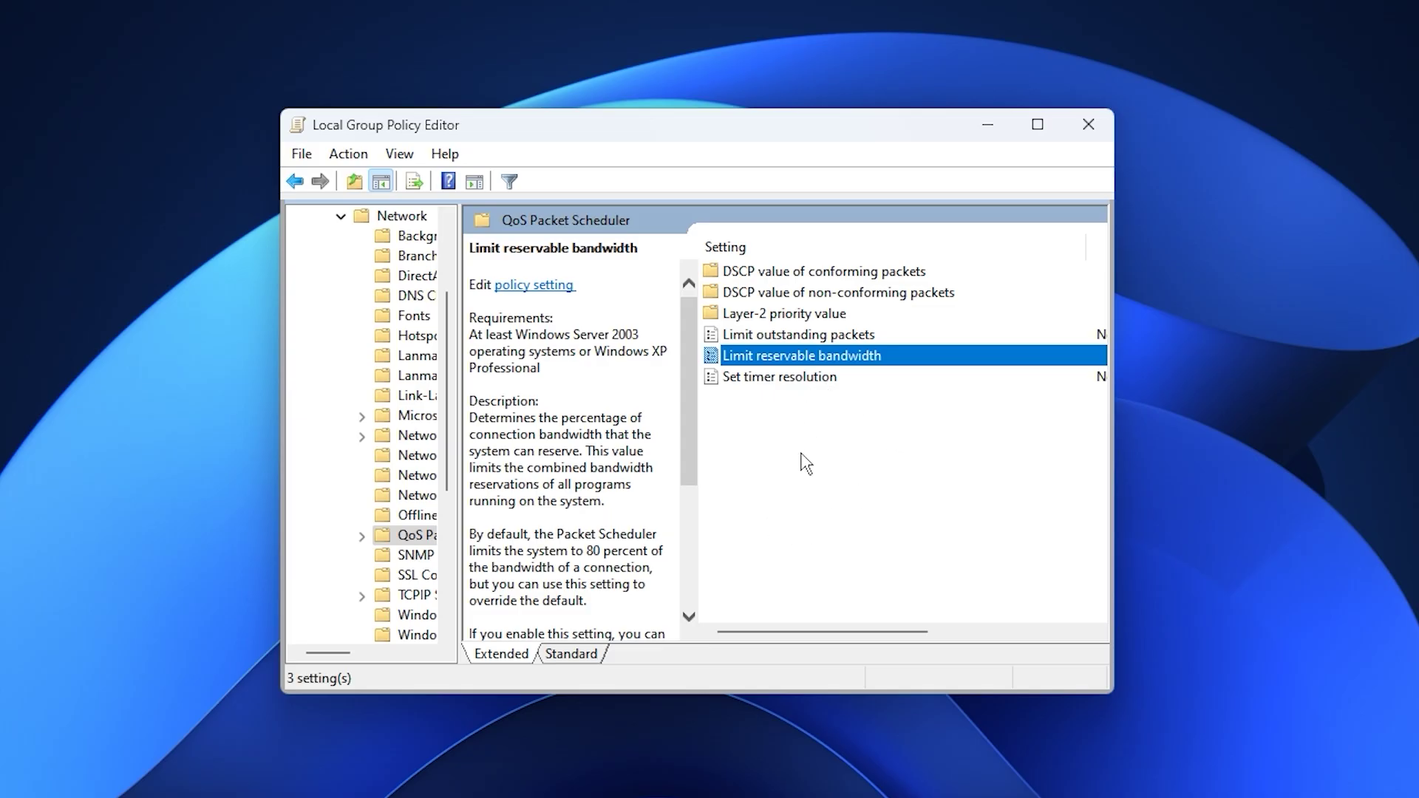
scroll(586, 486, "down", 5)
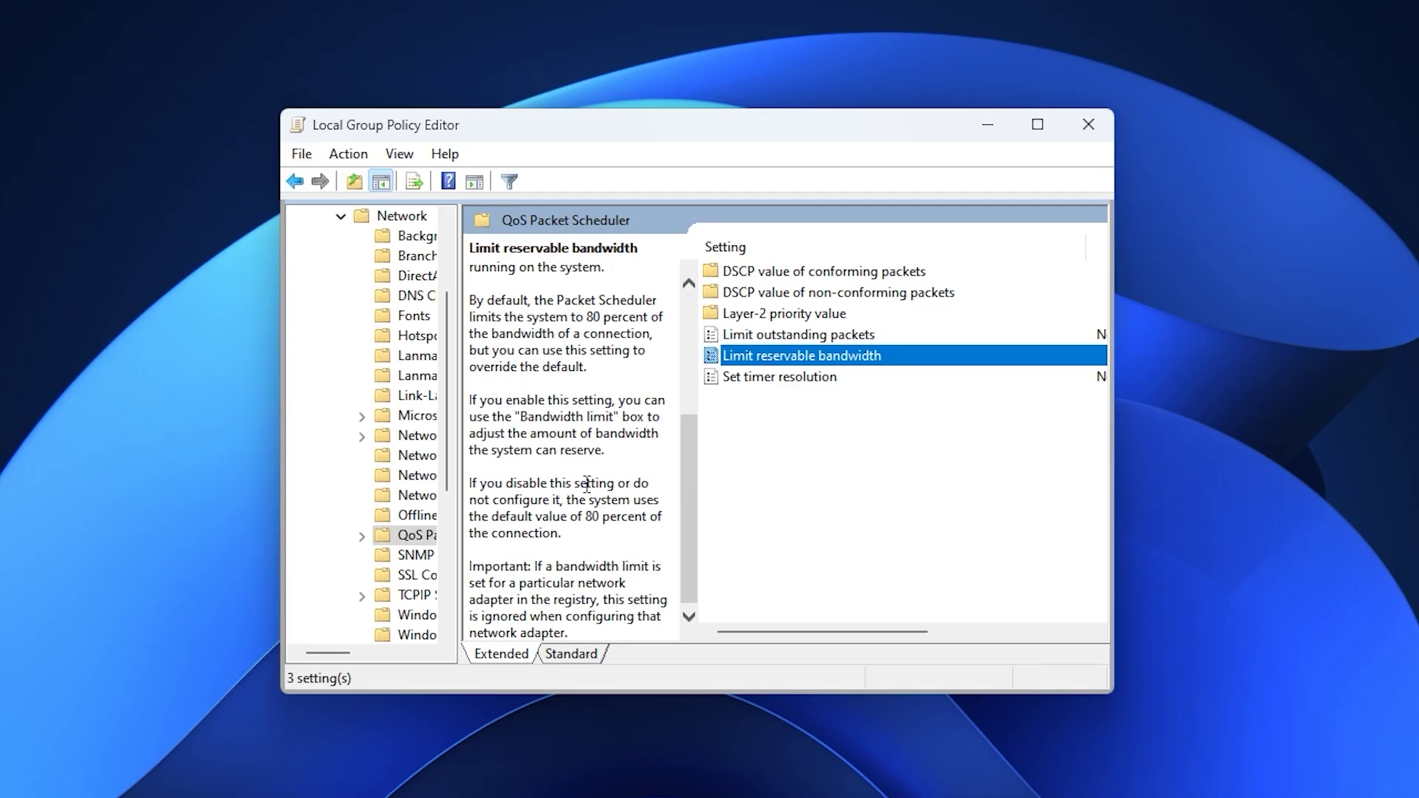
scroll(587, 485, "up", 5)
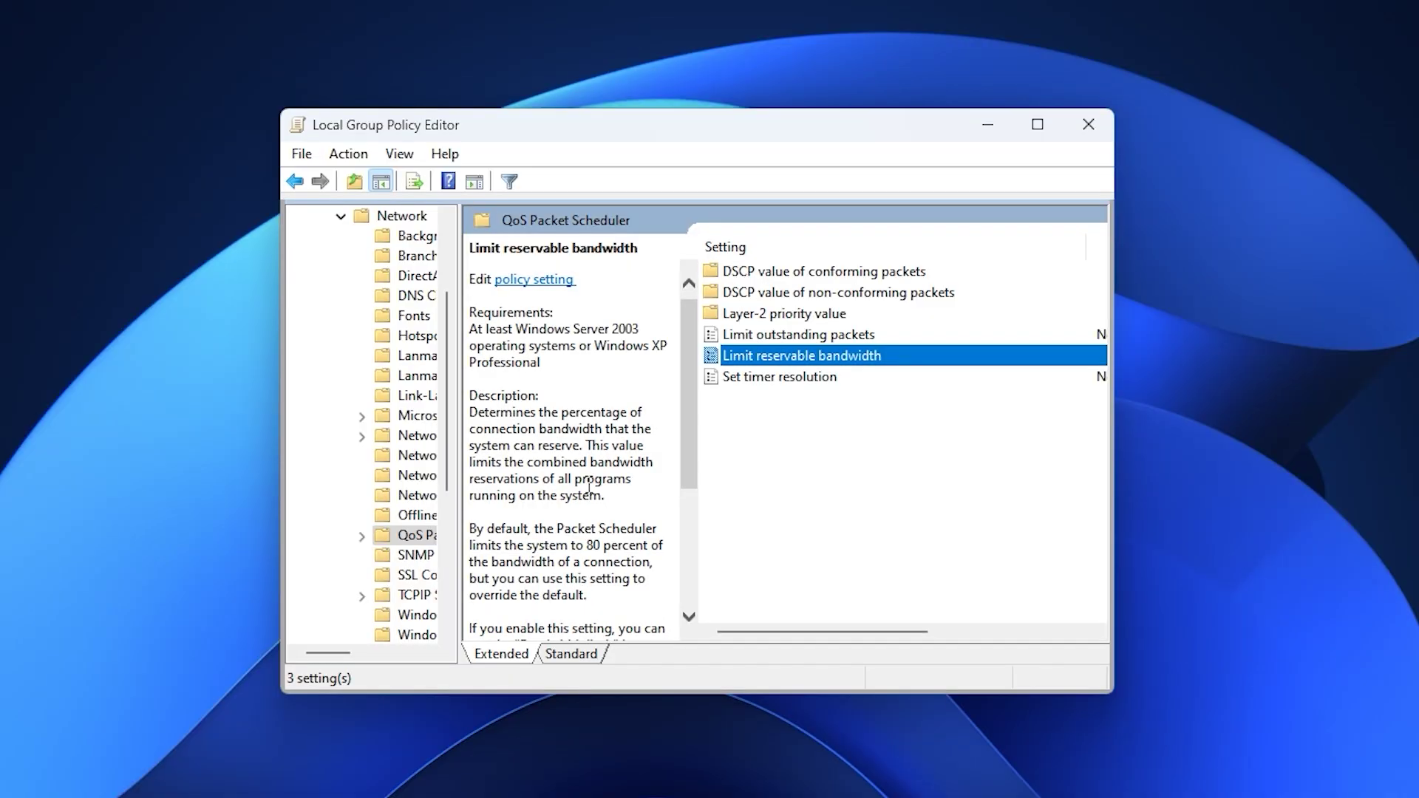
scroll(589, 486, "down", 5)
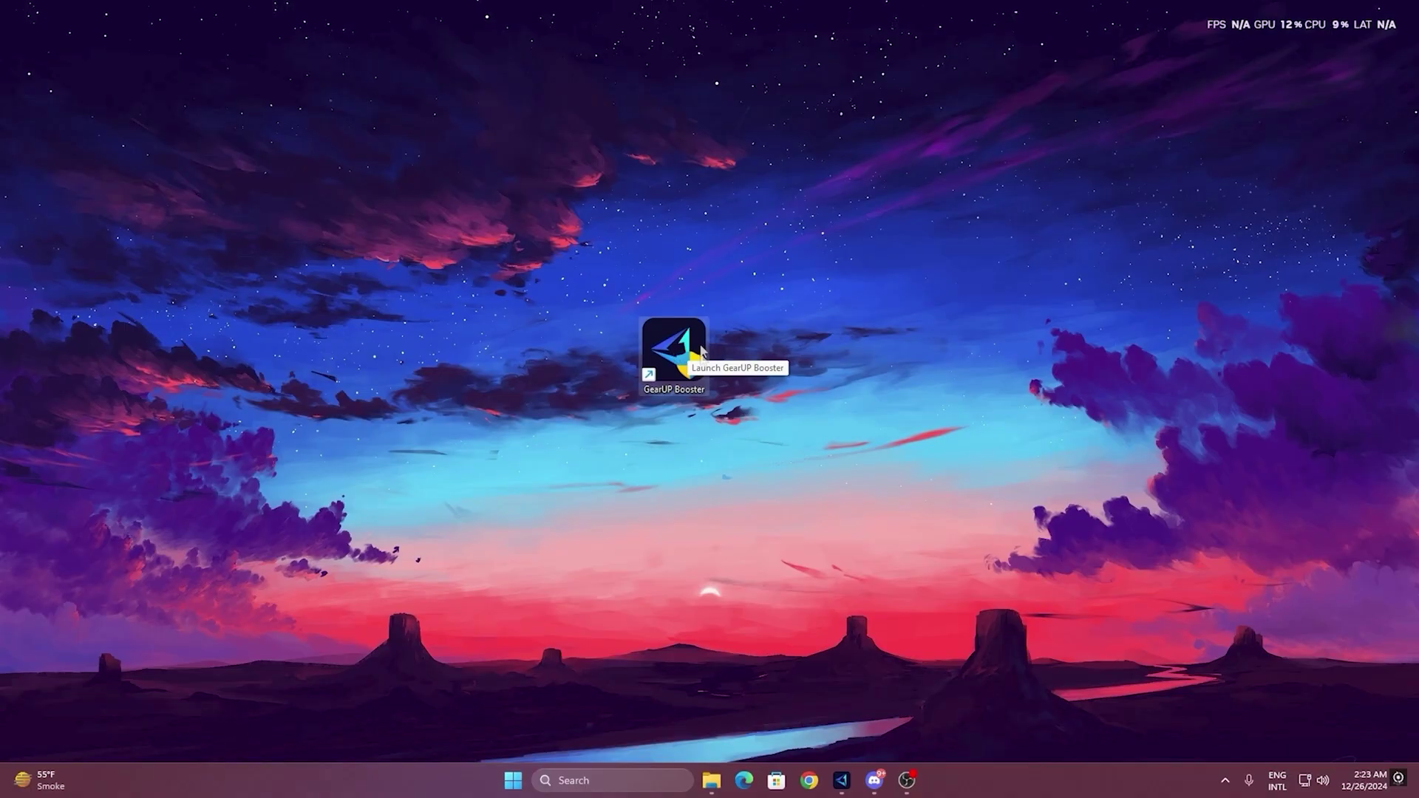
Launch GearUP Booster from the desktop and browse its Games catalogue
double_click(676, 359)
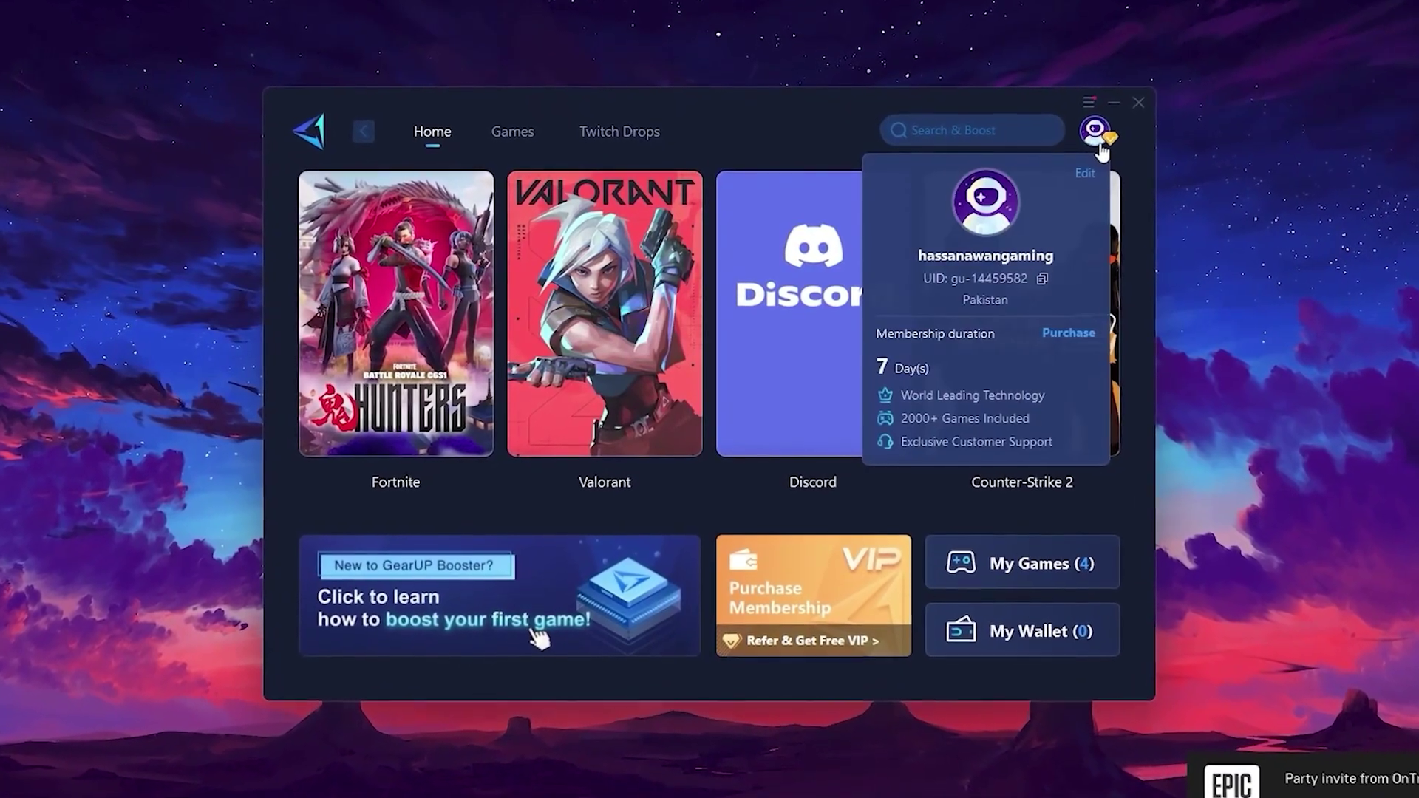
mouse_move(1120, 132)
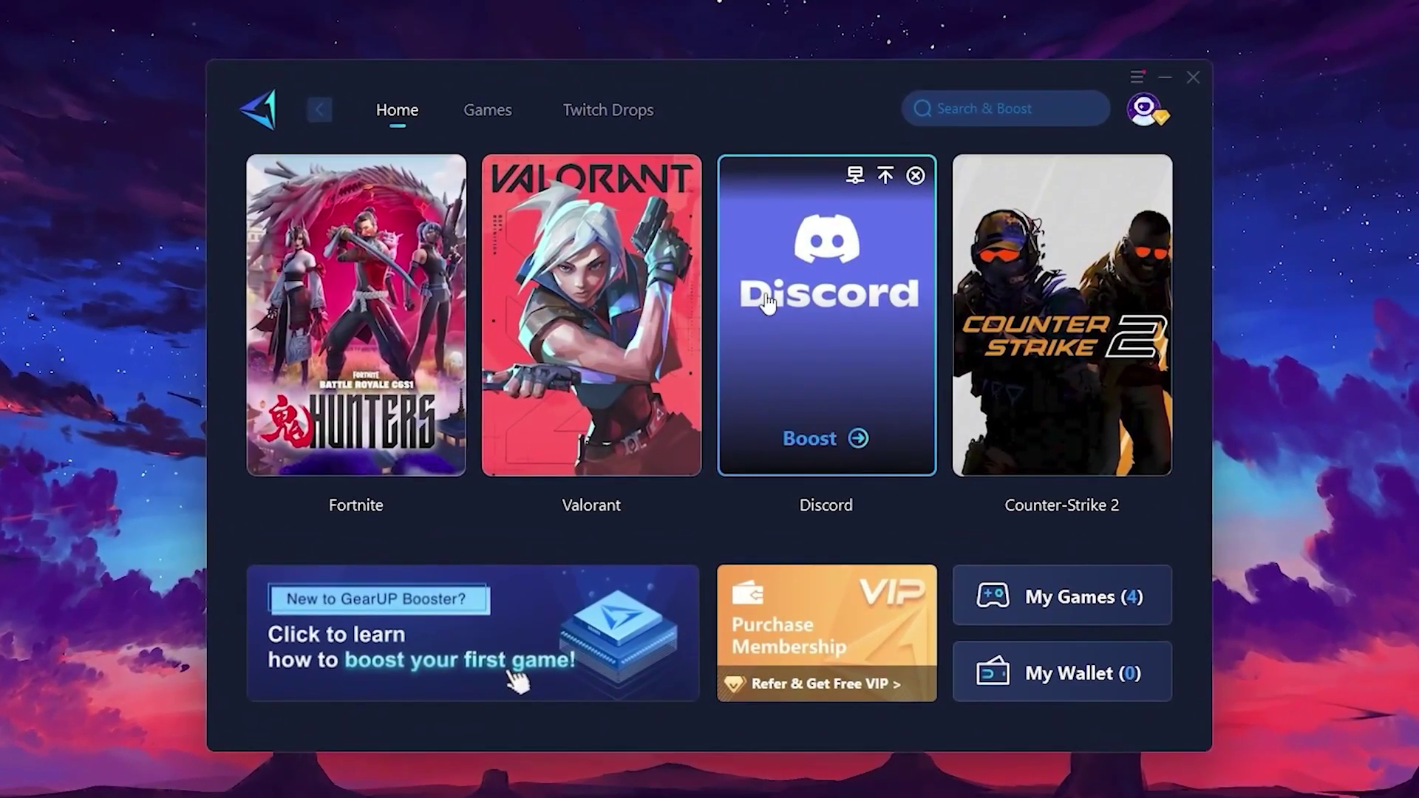
mouse_move(1080, 288)
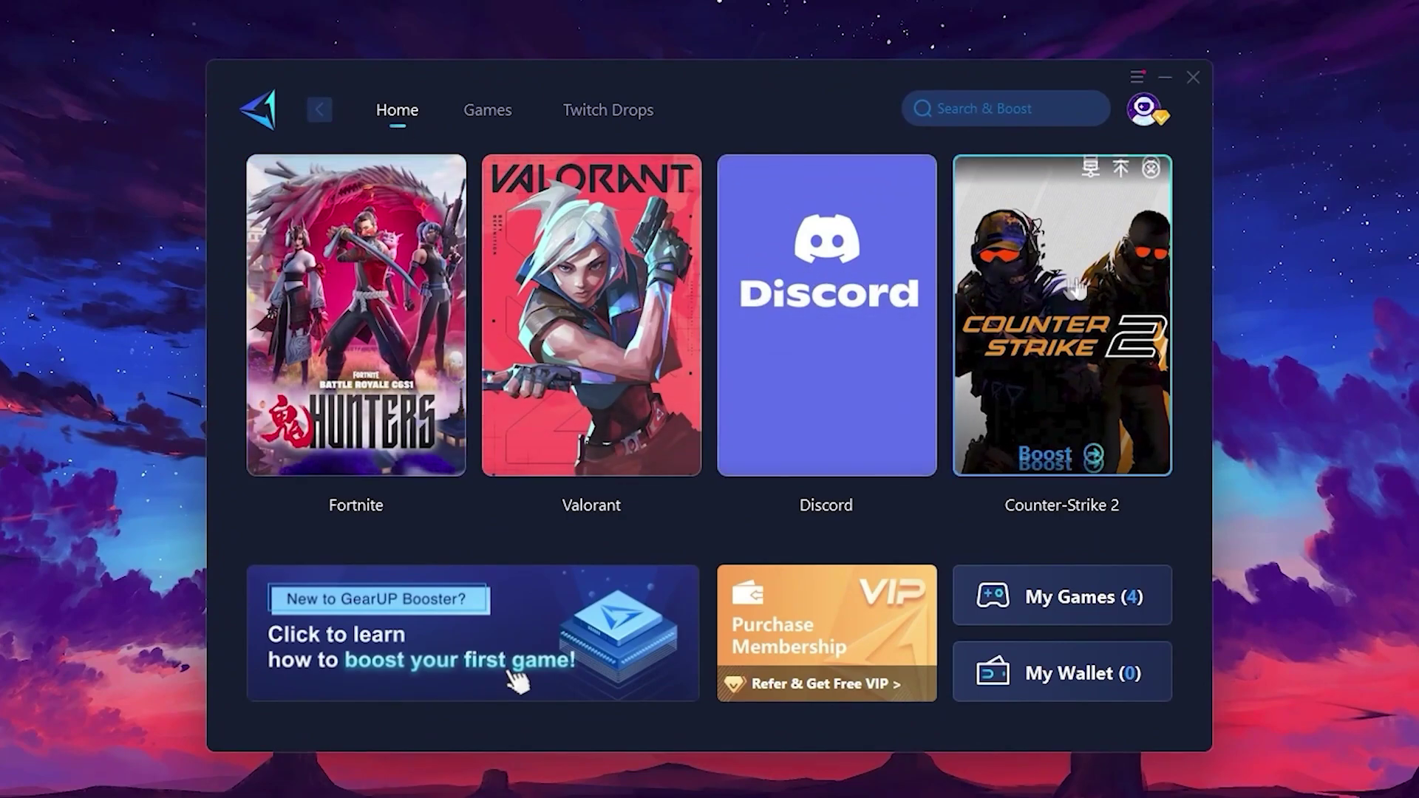
left_click(479, 116)
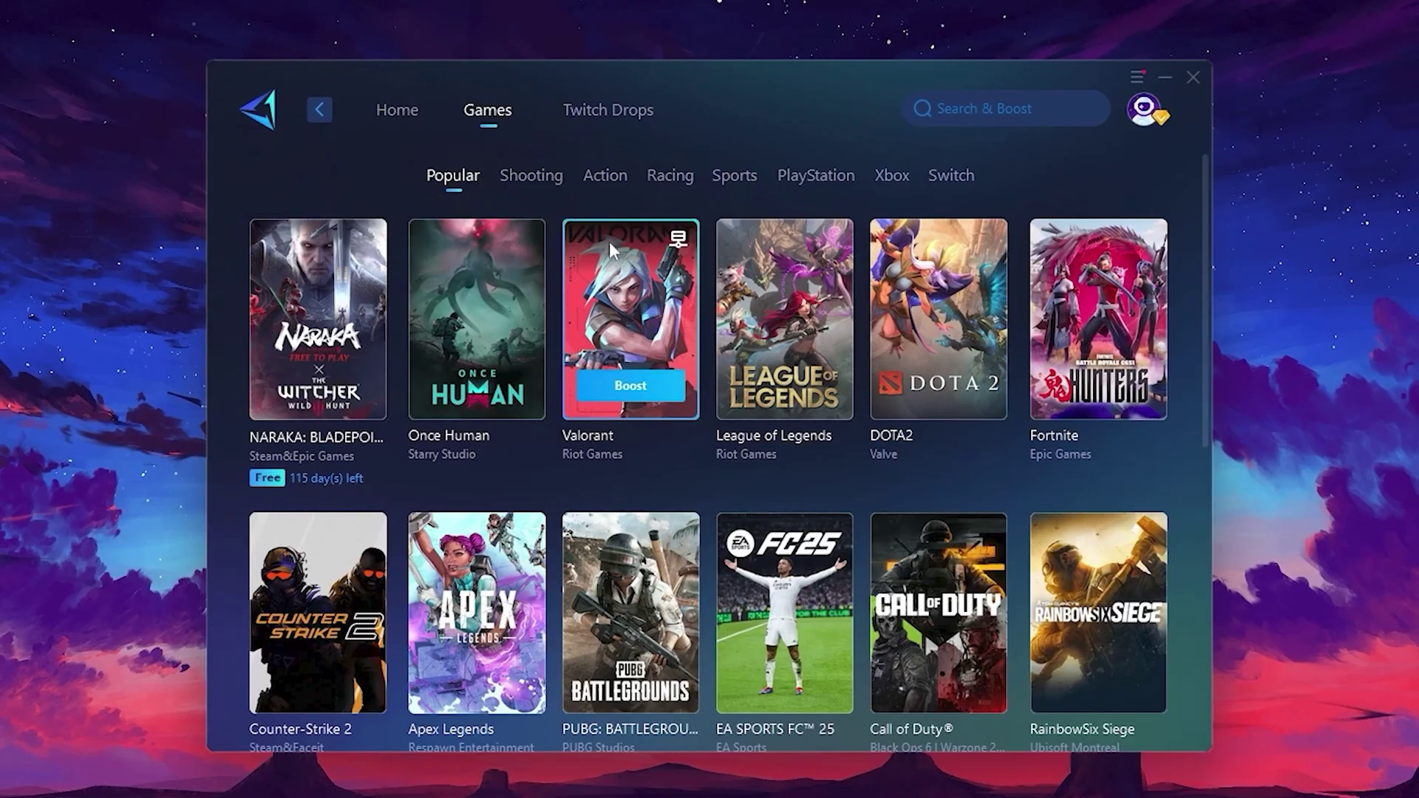
mouse_move(976, 264)
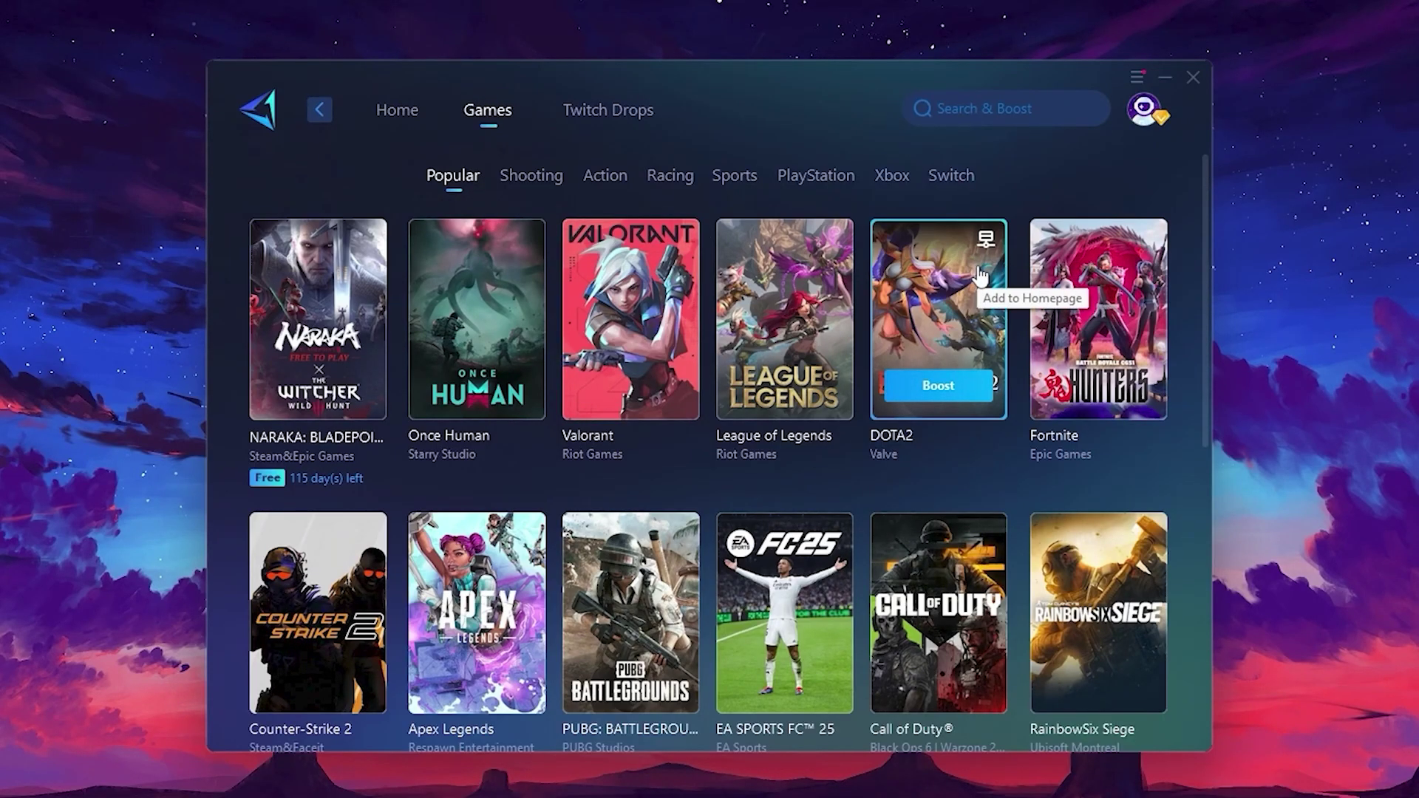
left_click(979, 270)
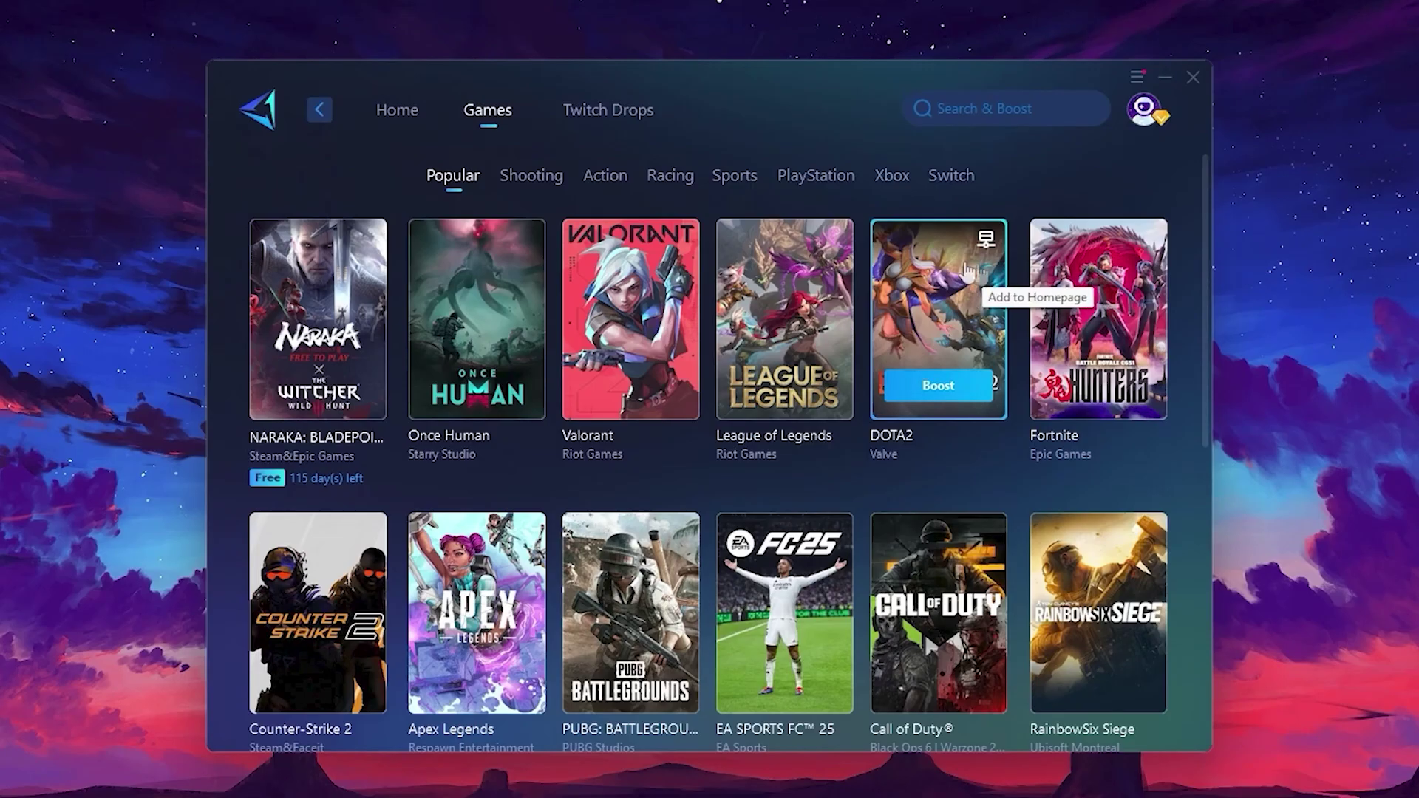
Return to the Home page and start boosting Fortnite
left_click(399, 123)
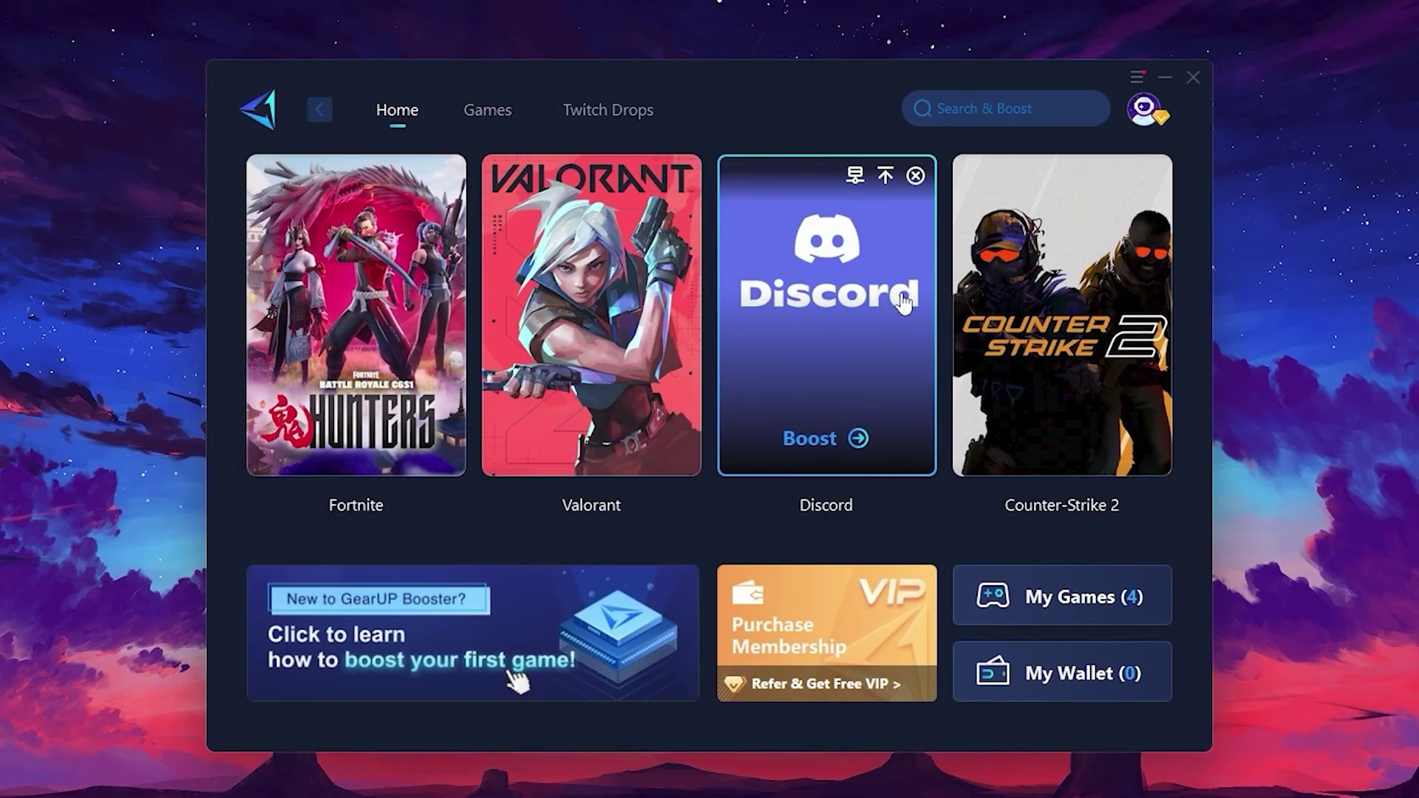
mouse_move(377, 318)
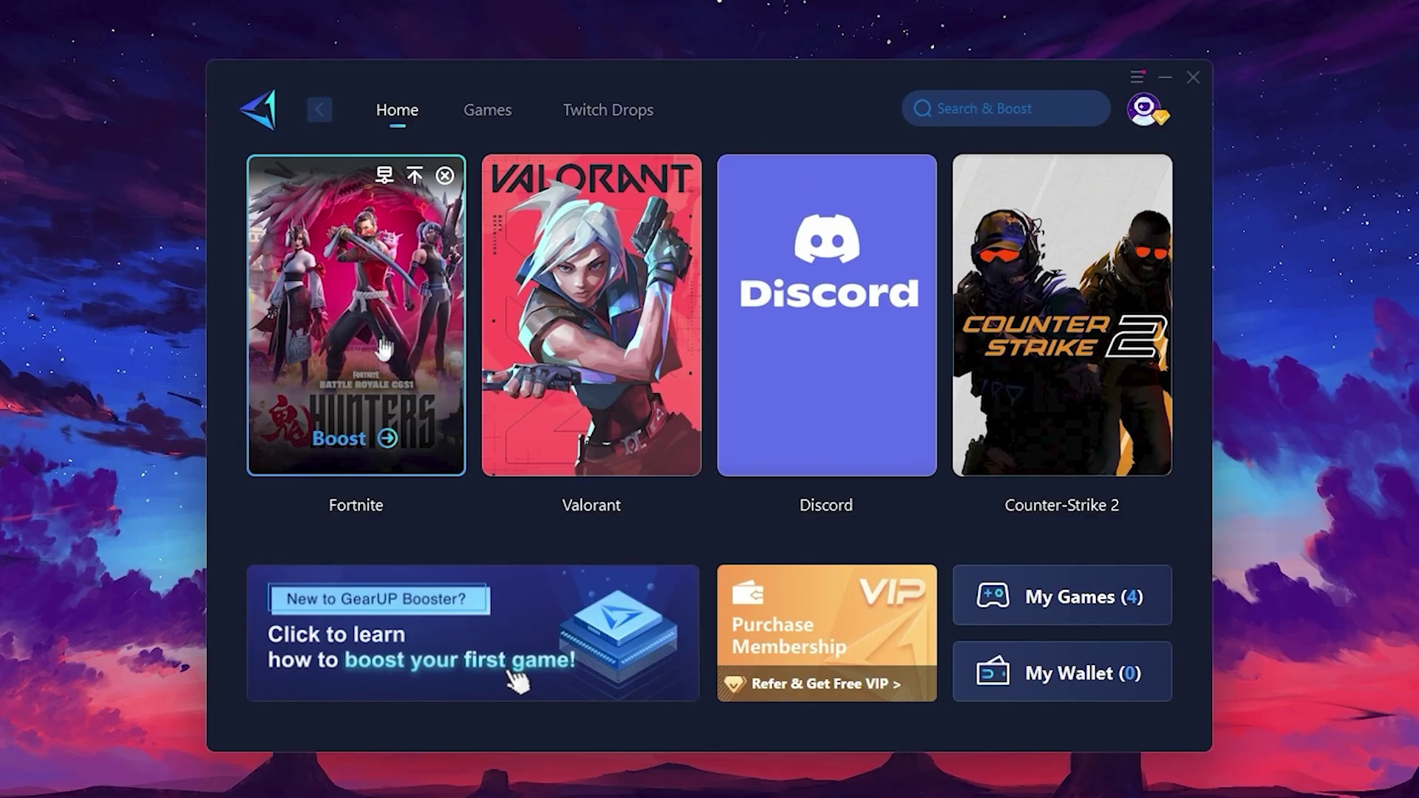
left_click(341, 441)
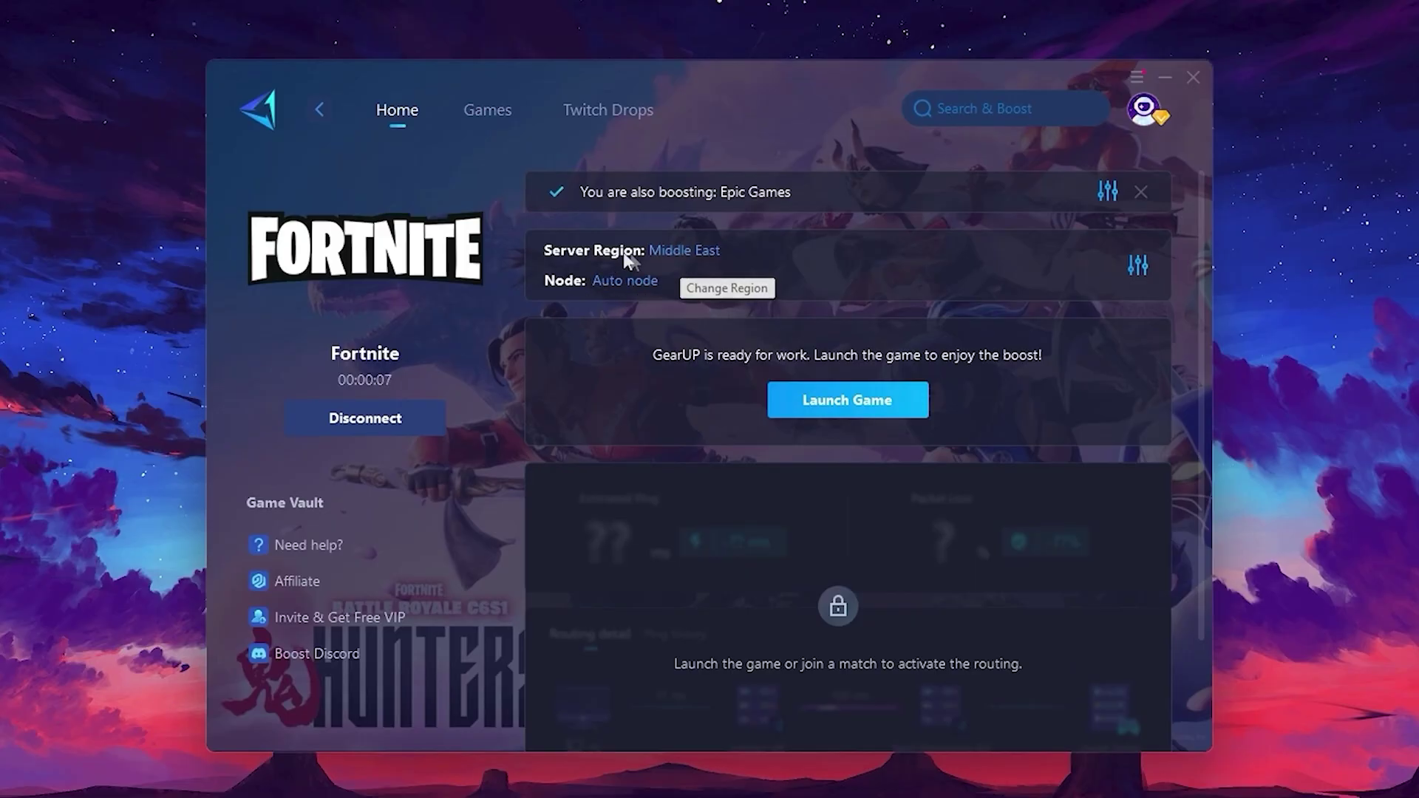
left_click(693, 255)
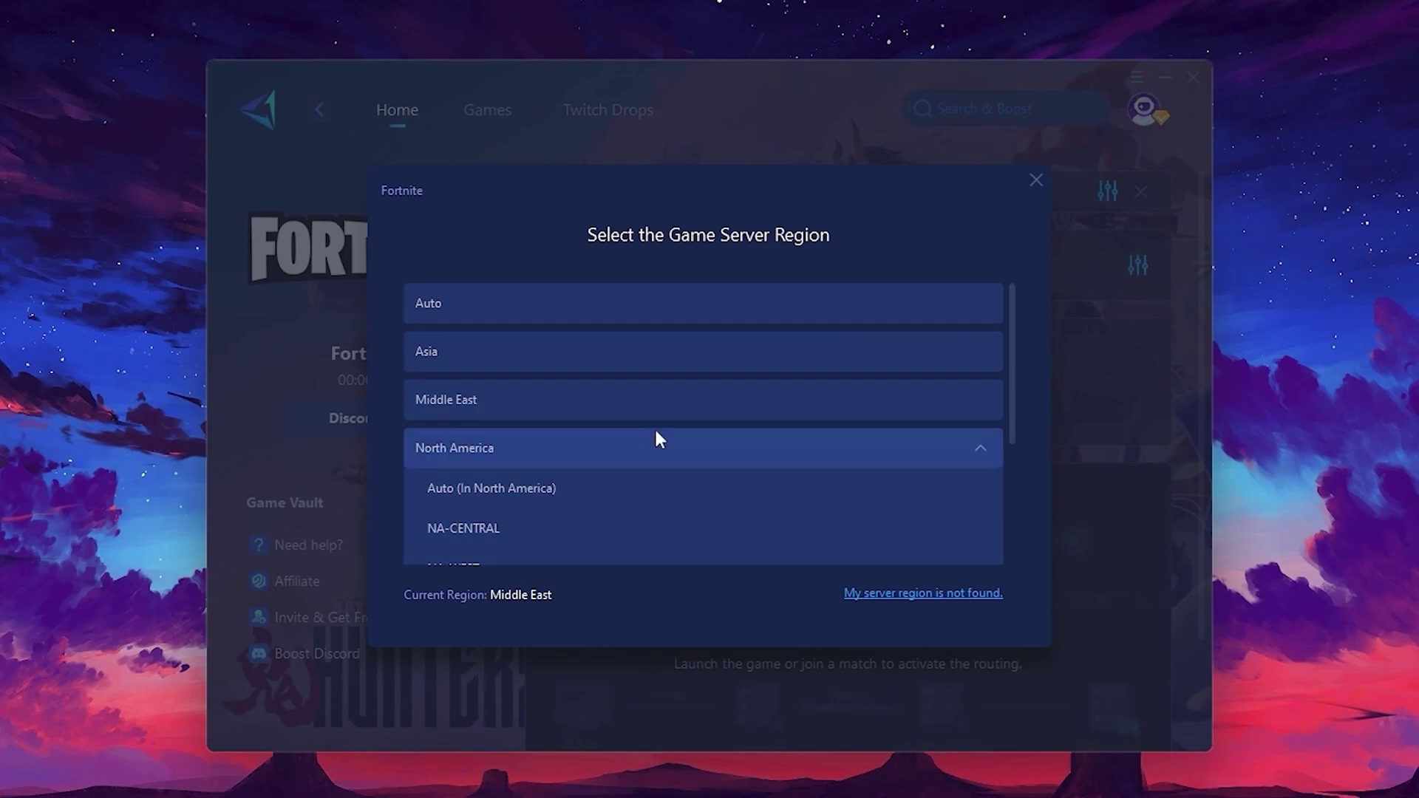
scroll(656, 433, "down", 1)
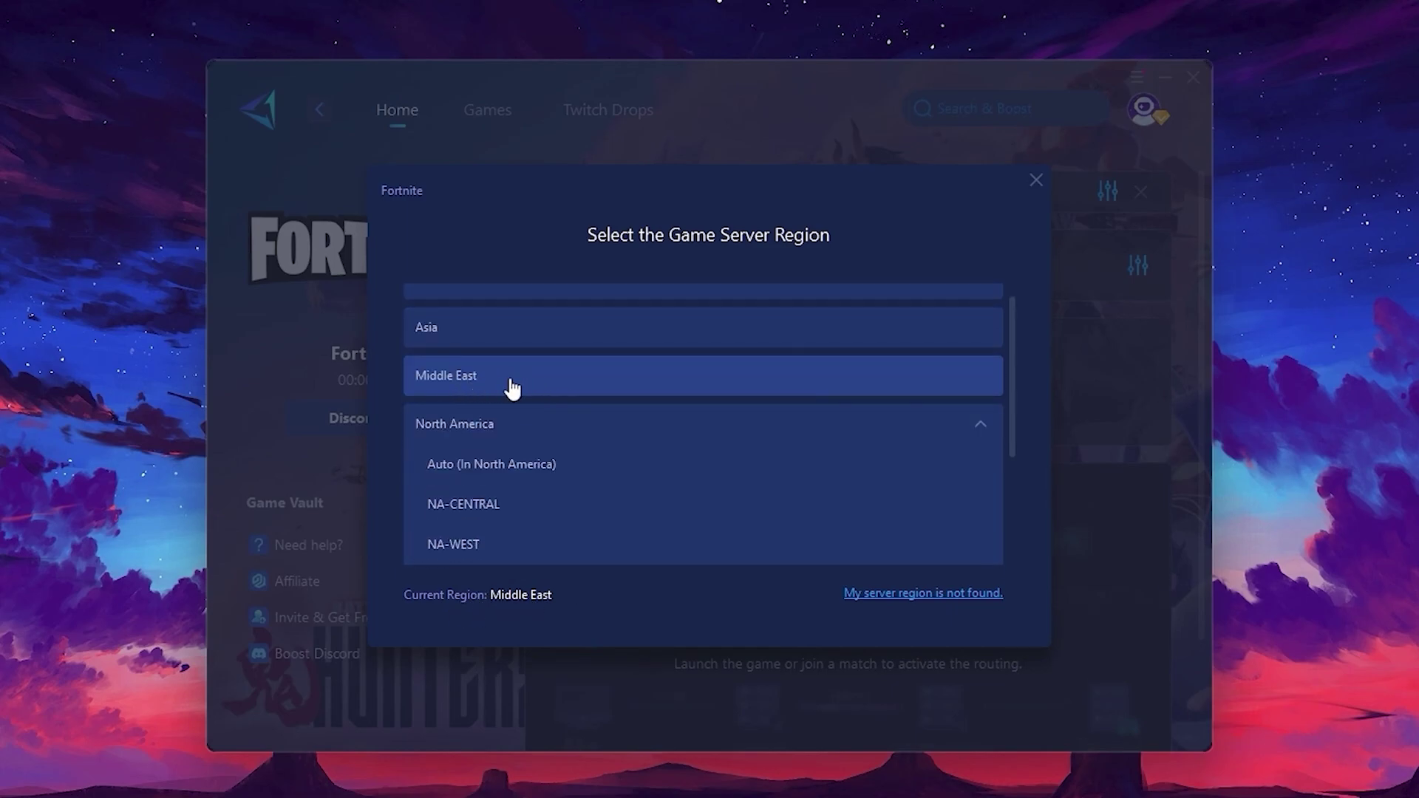
left_click(1036, 180)
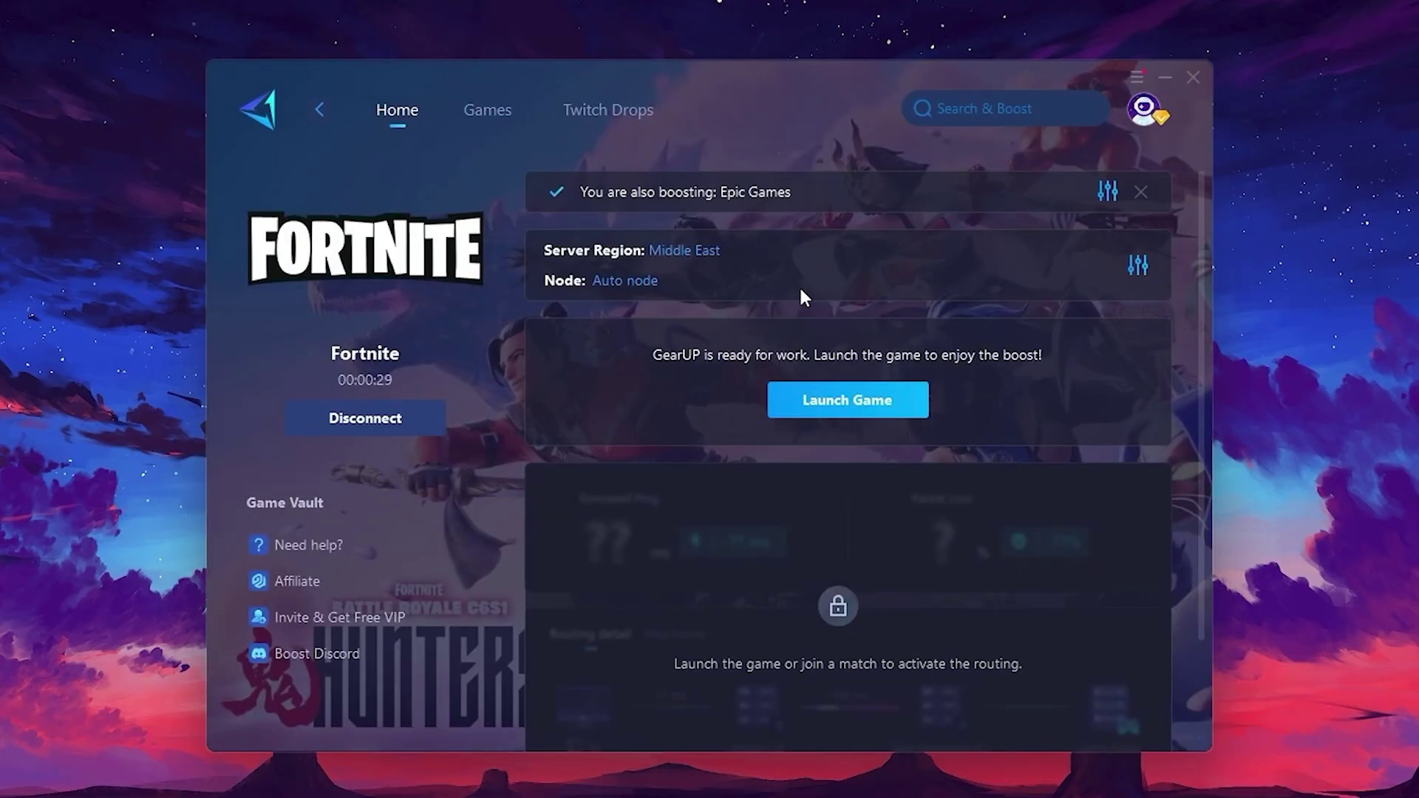
left_click(616, 288)
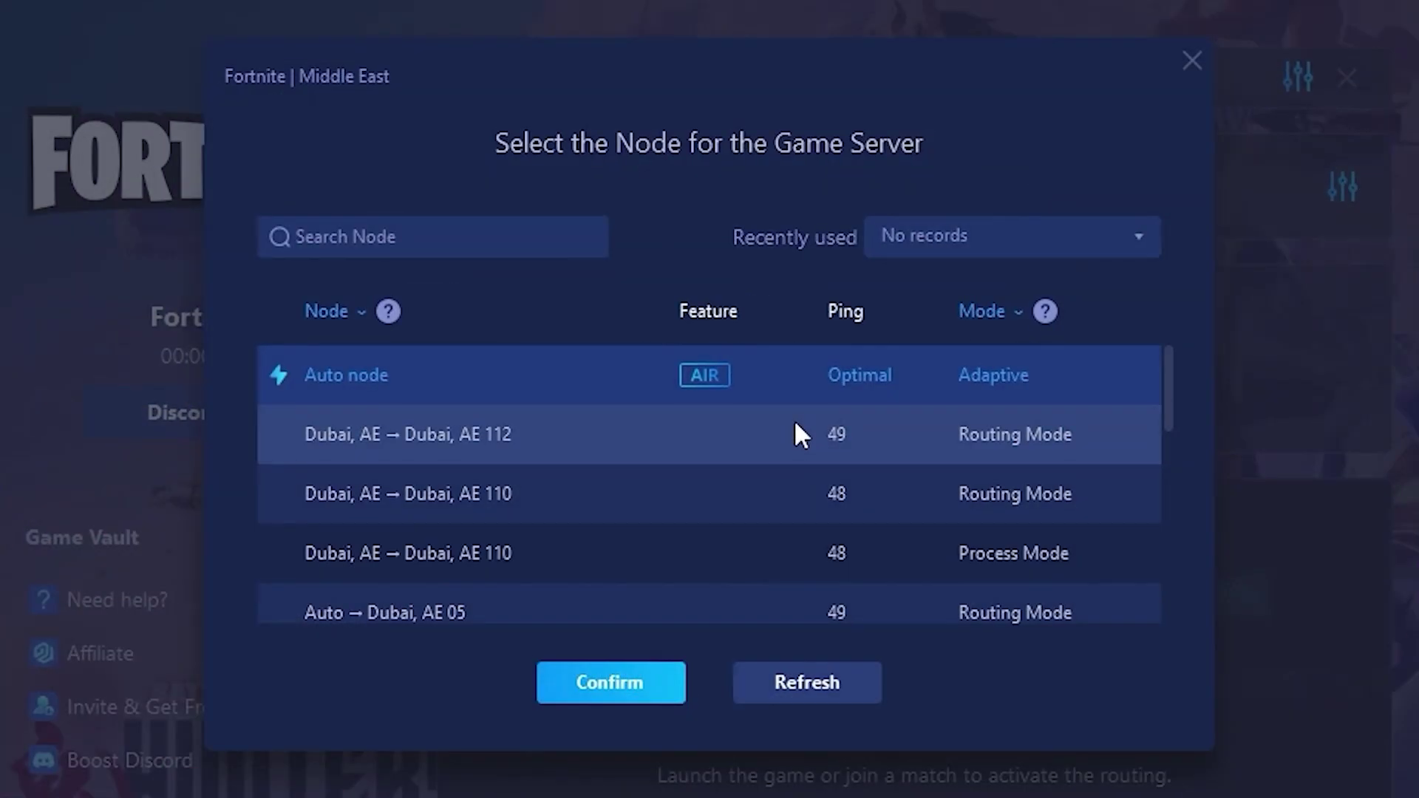
scroll(723, 445, "down", 2)
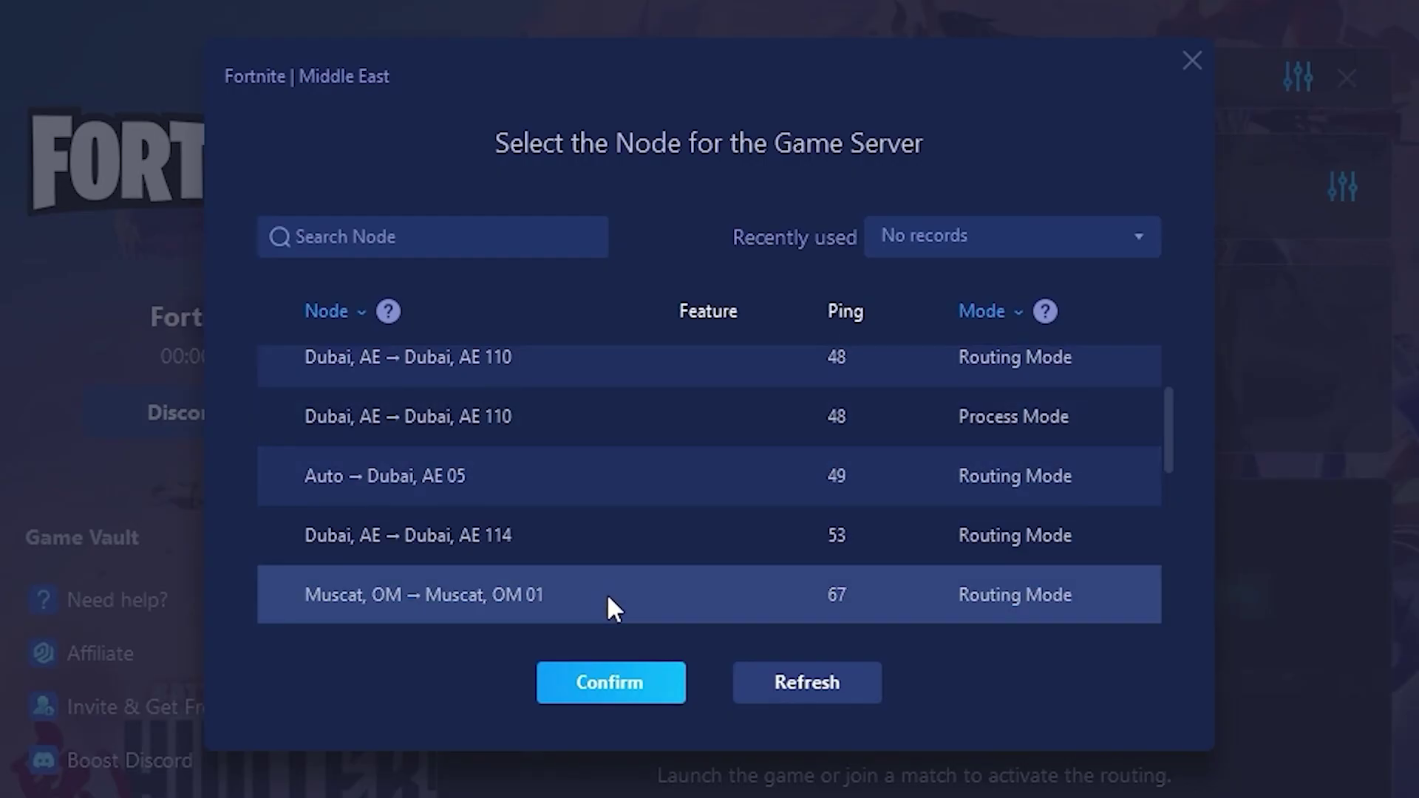
scroll(834, 464, "up", 2)
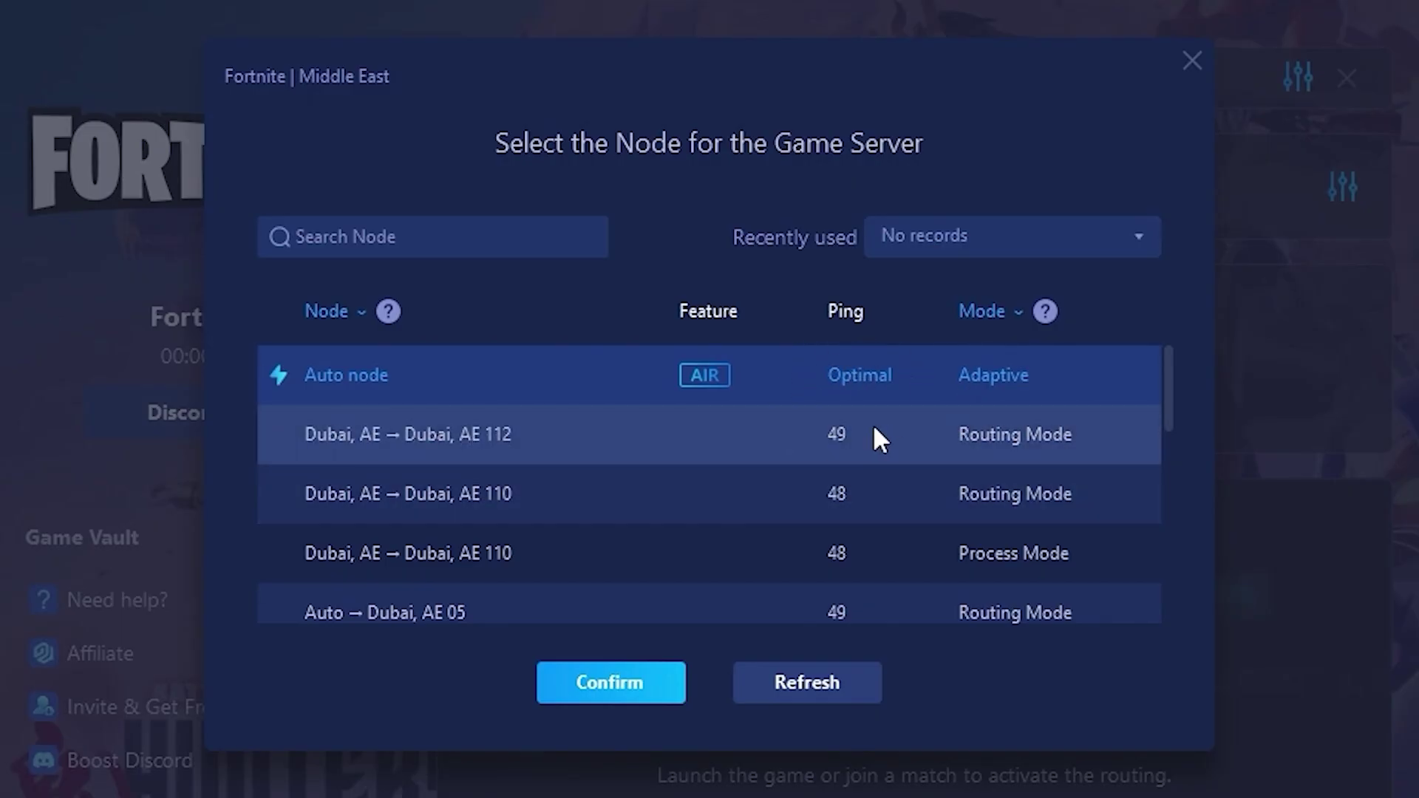
left_click(1192, 61)
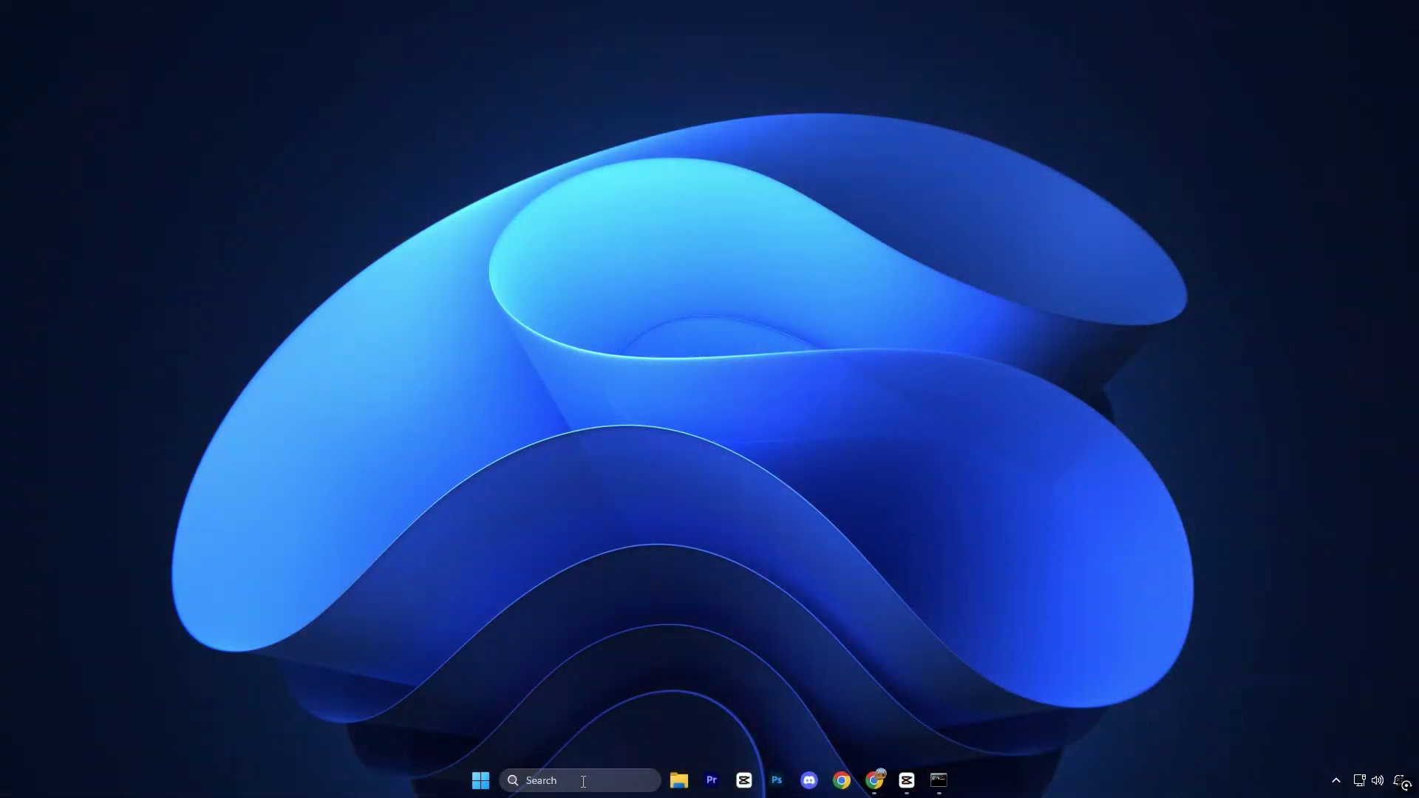
Open View network connections from search and select the Ethernet adapter
left_click(579, 782)
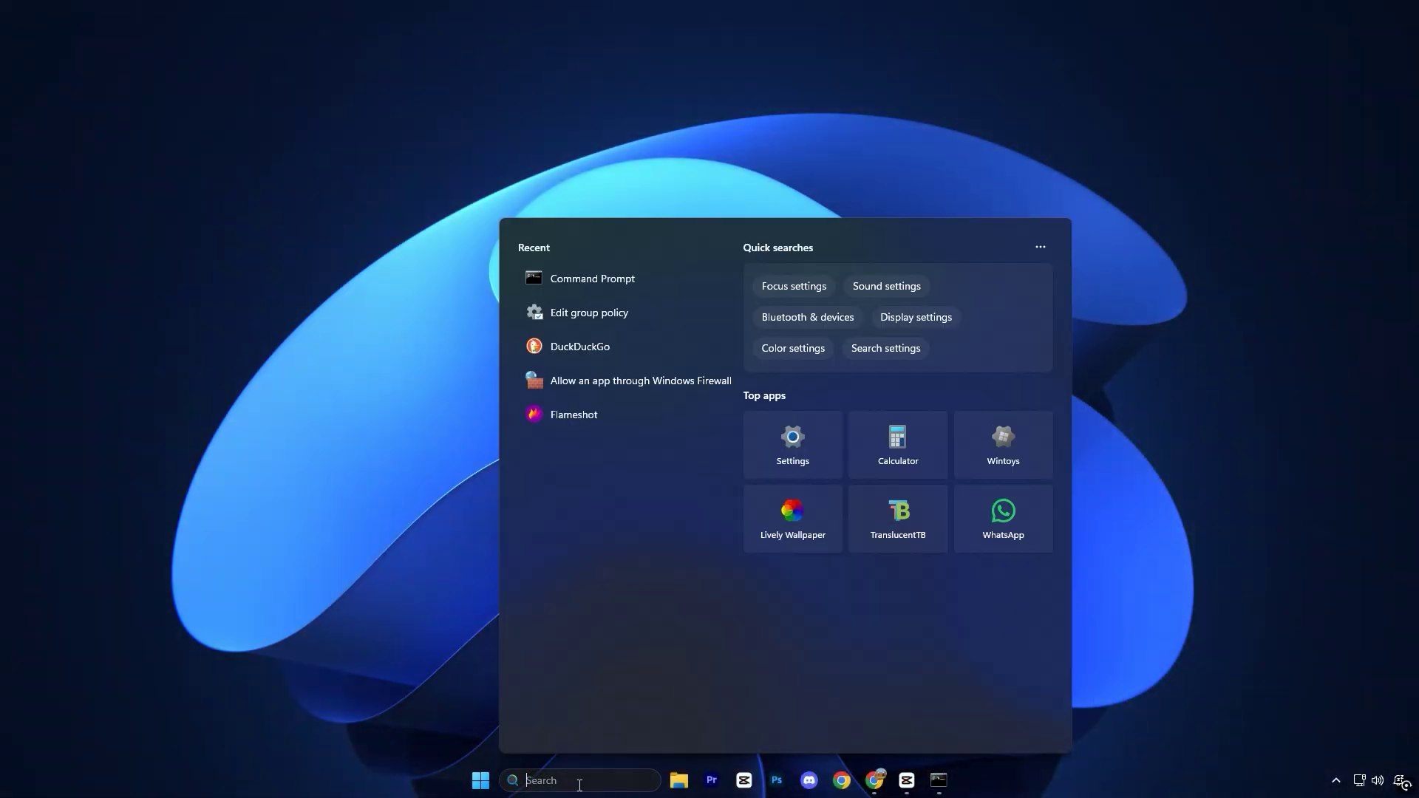
type("view network connections")
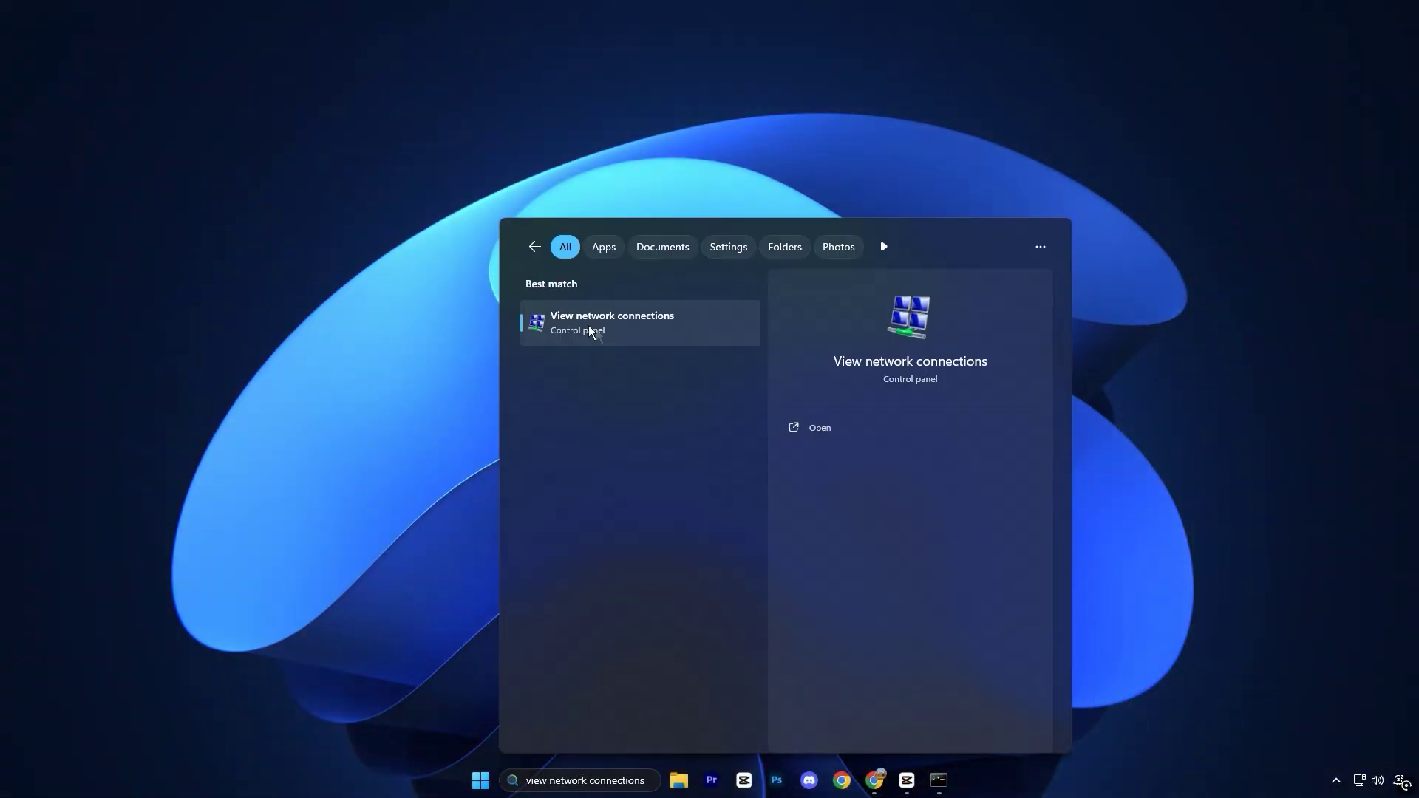
left_click(625, 332)
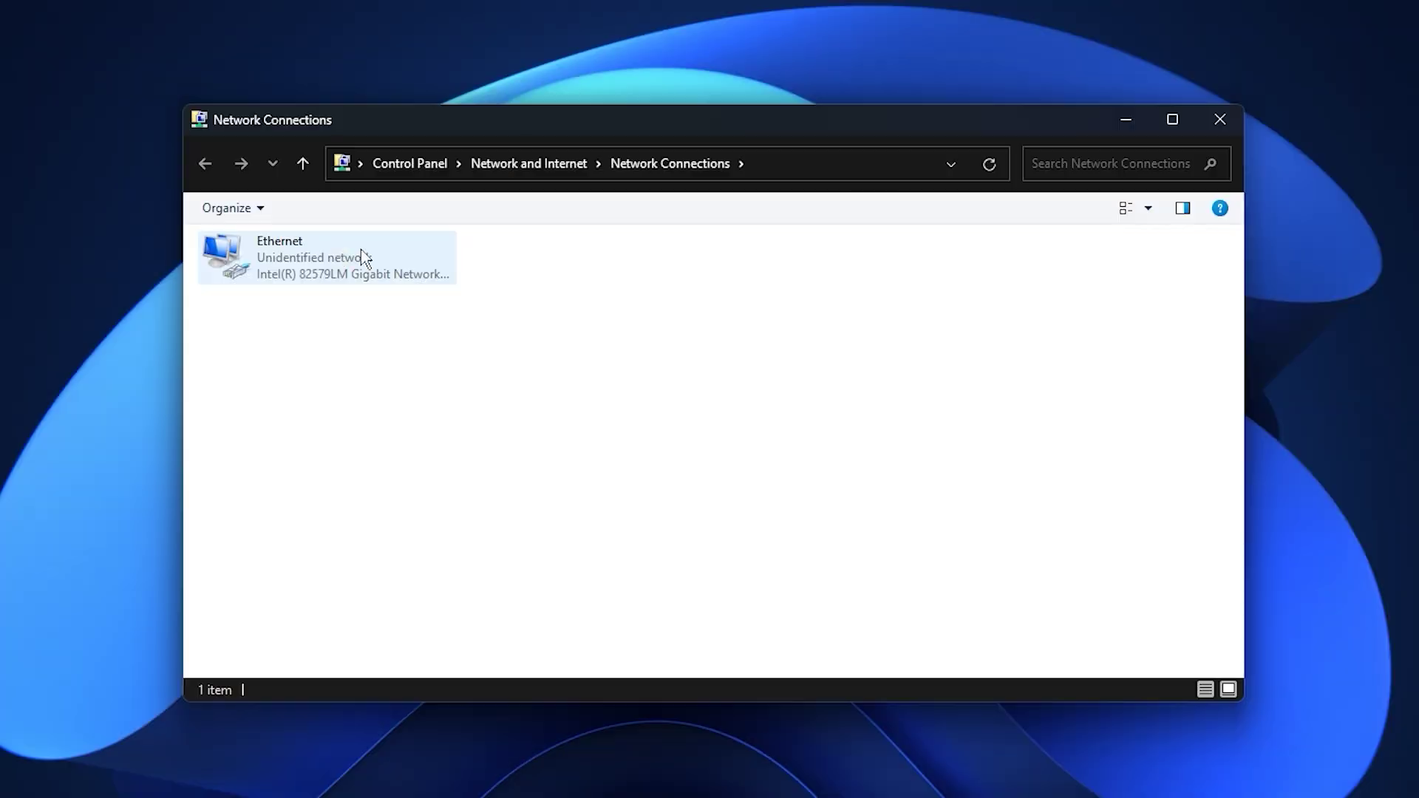
left_click(422, 296)
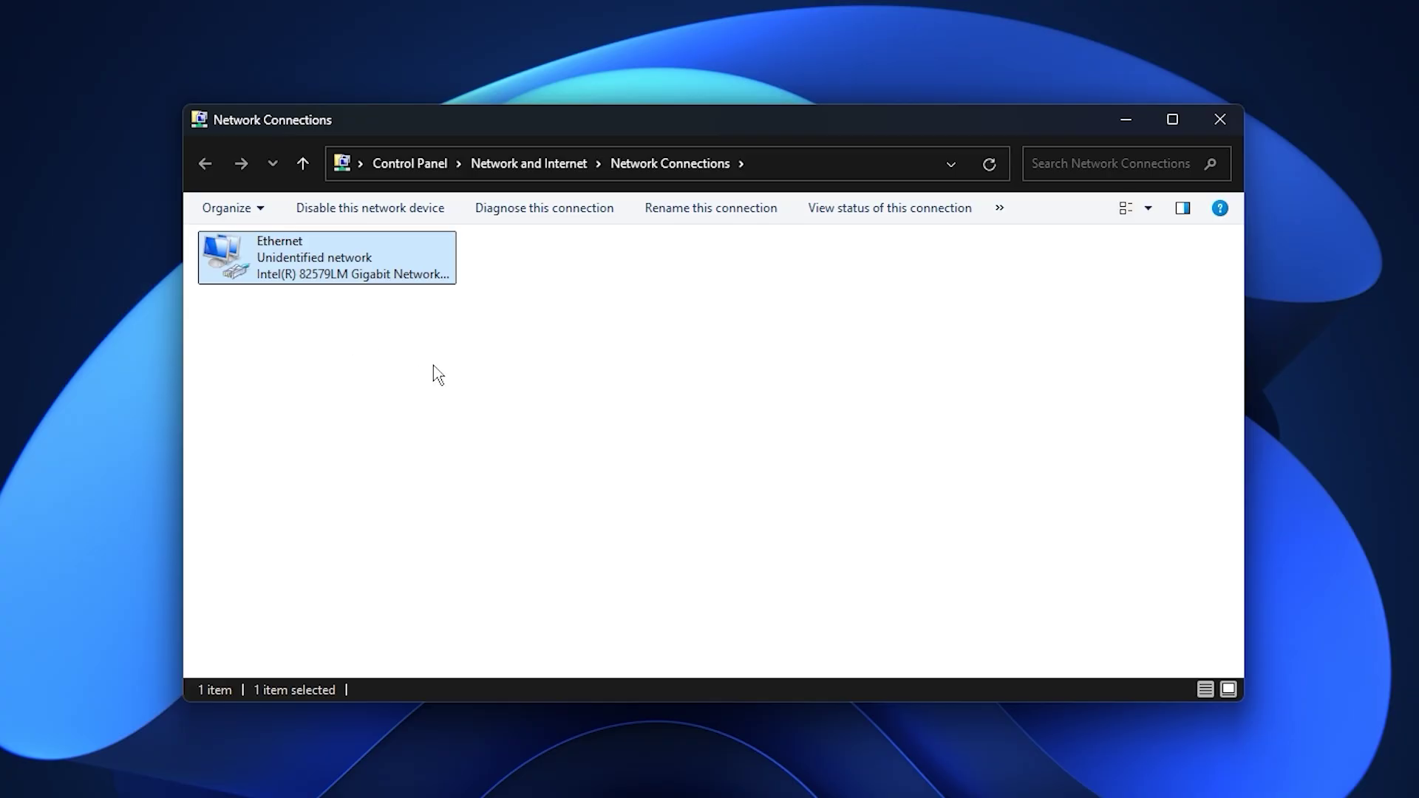
Open the Ethernet connection's properties and select the Internet Protocol Version 4 (TCP/IPv4) item
right_click(330, 277)
left_click(403, 470)
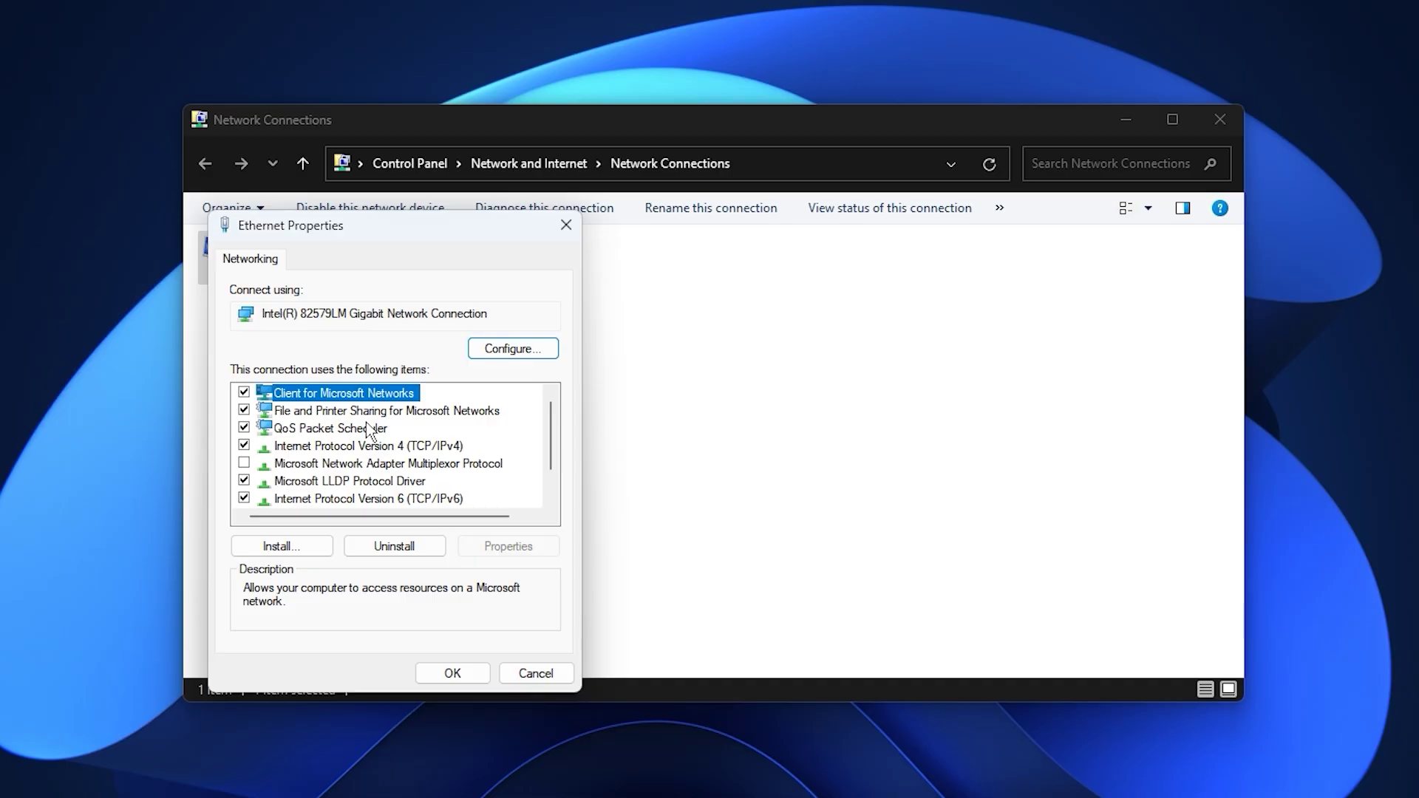
left_click(414, 448)
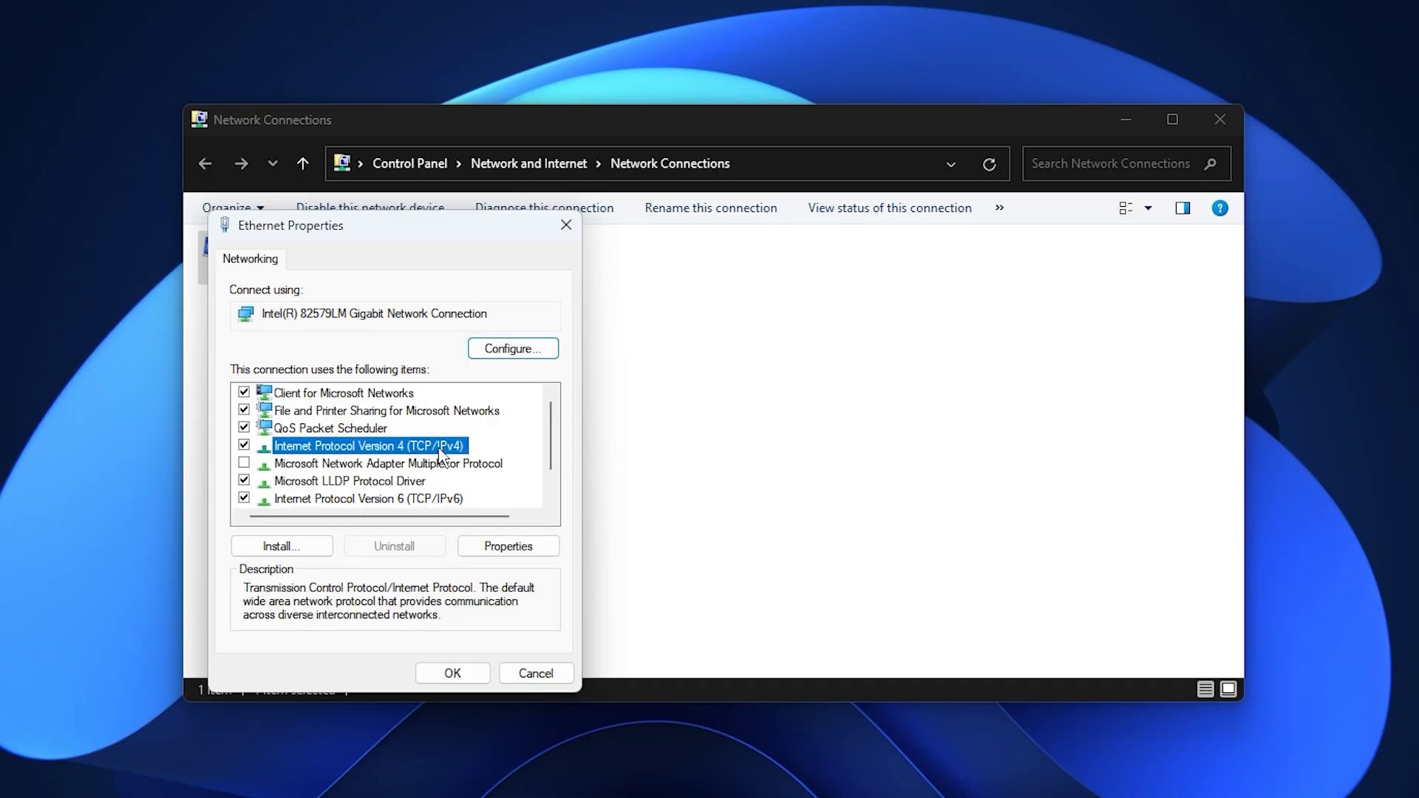
left_click(419, 500)
left_click(405, 446)
Switch IPv4 to manually specified DNS servers and show the 8.8.8.8 and 1.1.1.1 ping results
left_click(510, 547)
left_click_drag(435, 310, 427, 225)
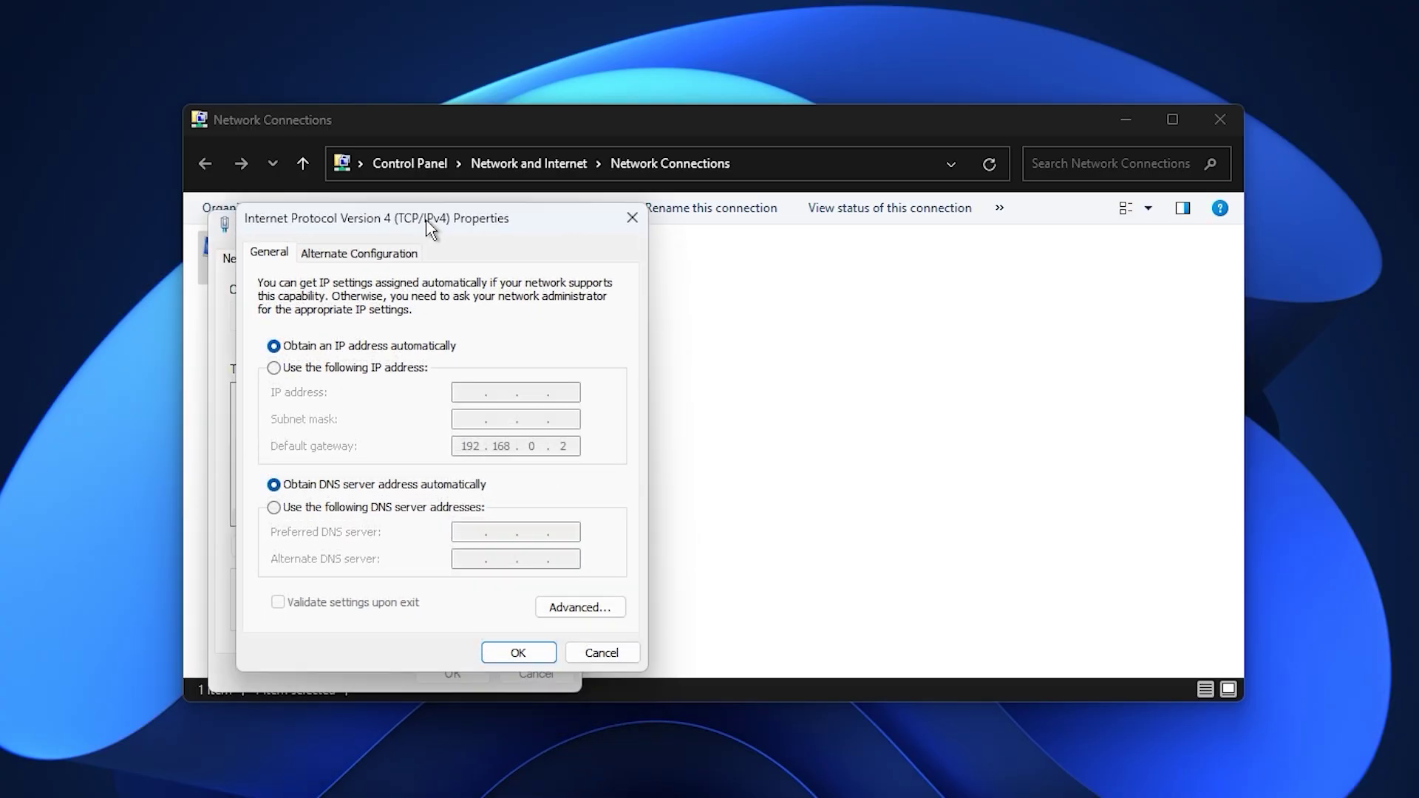
left_click(378, 510)
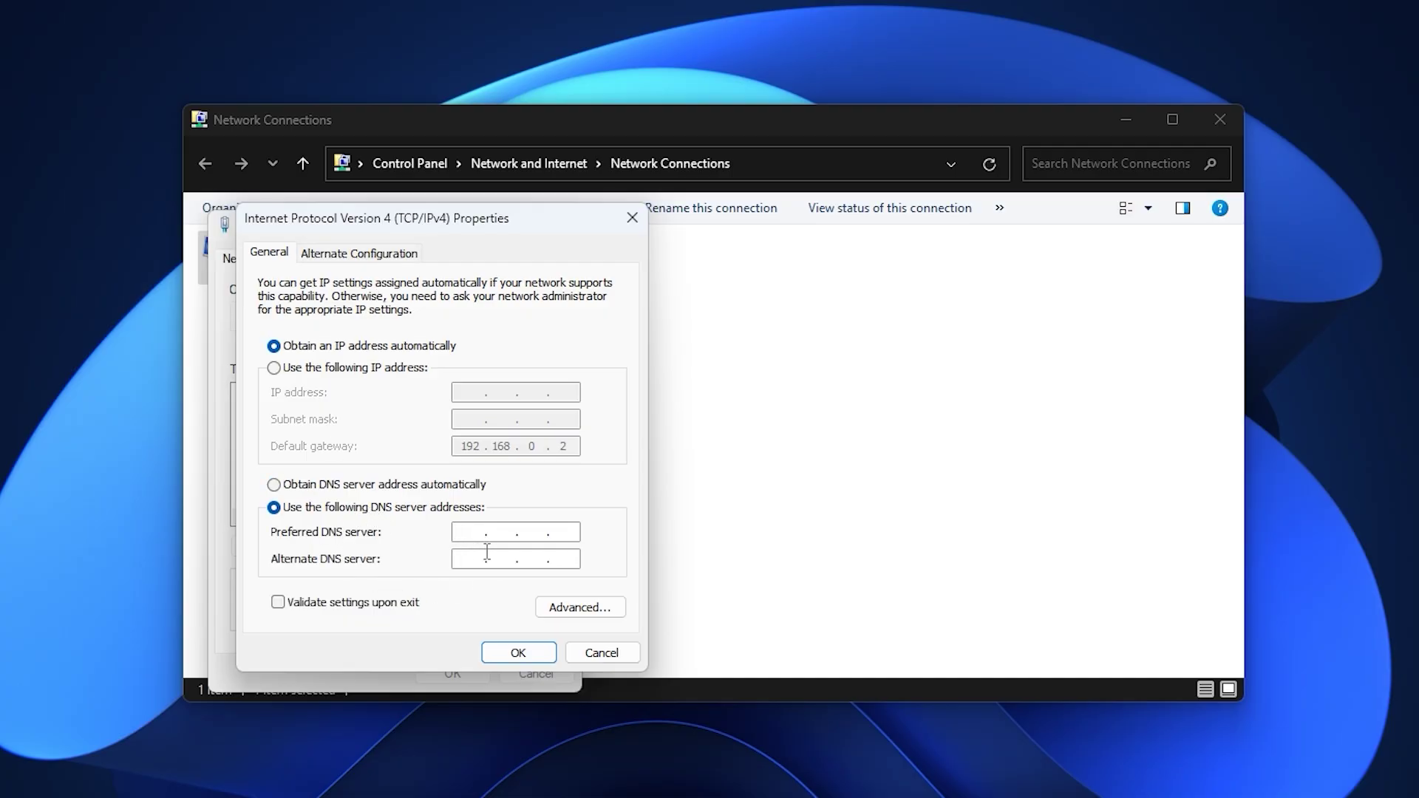
left_click(1019, 792)
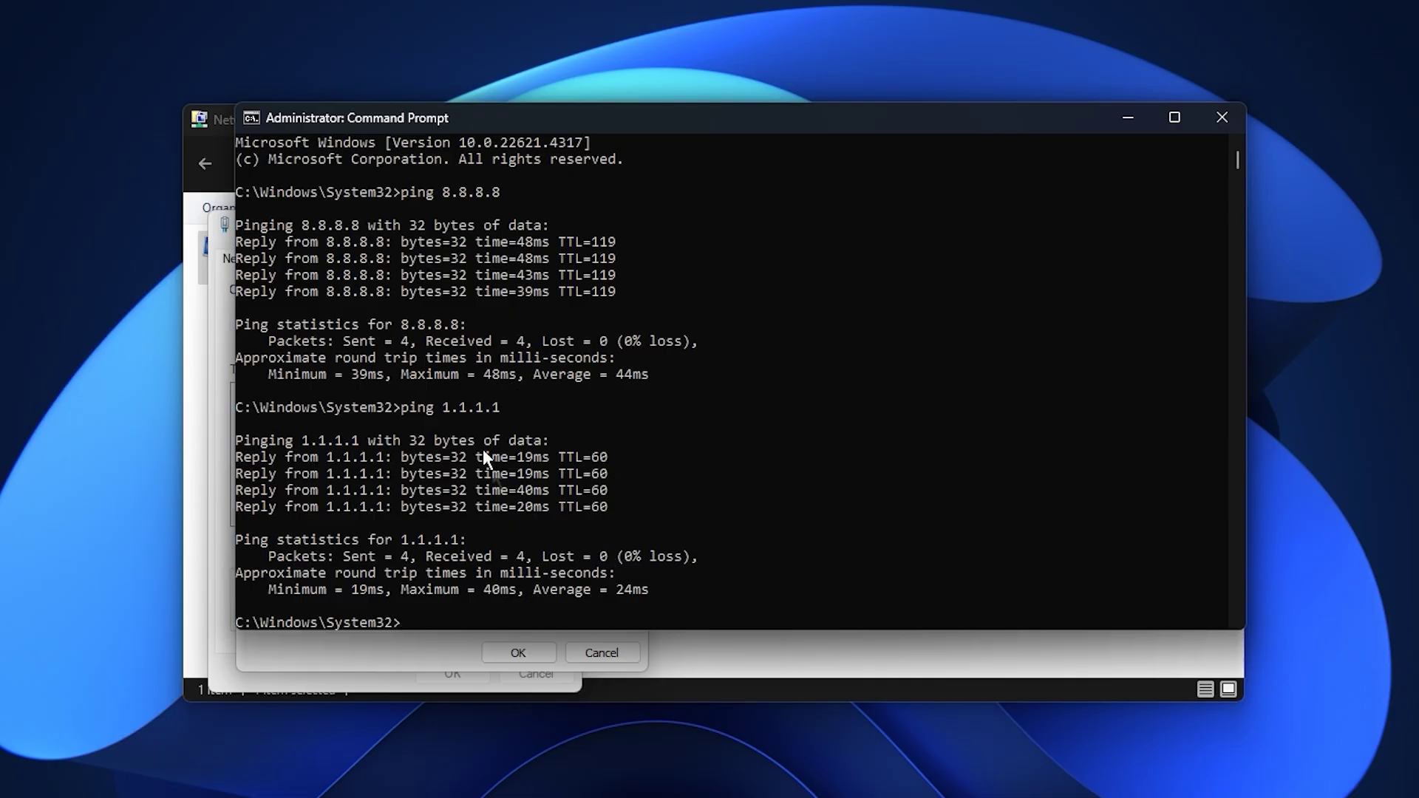
Minimize the Command Prompt and cancel the TCP/IPv4 Properties dialog
left_click(1128, 119)
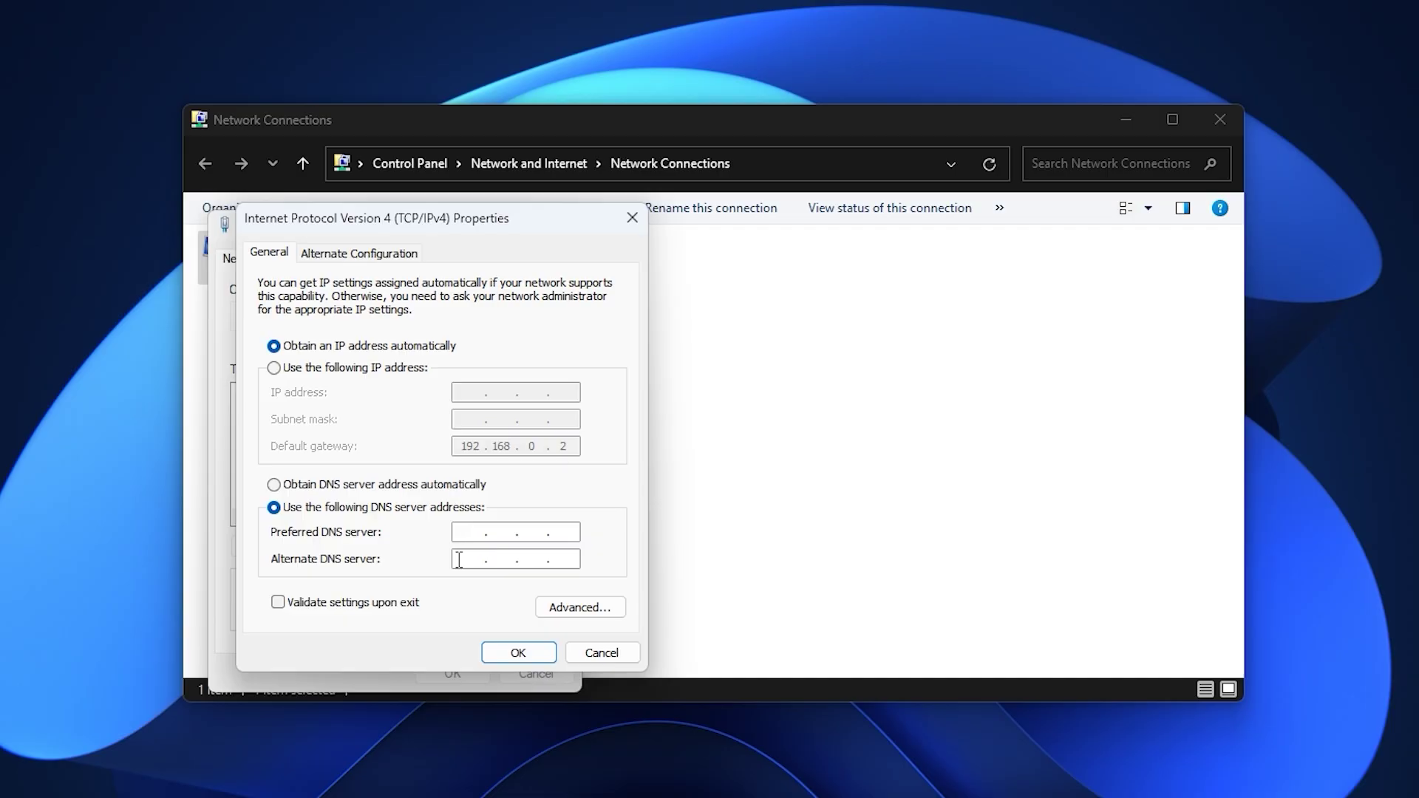
left_click(628, 658)
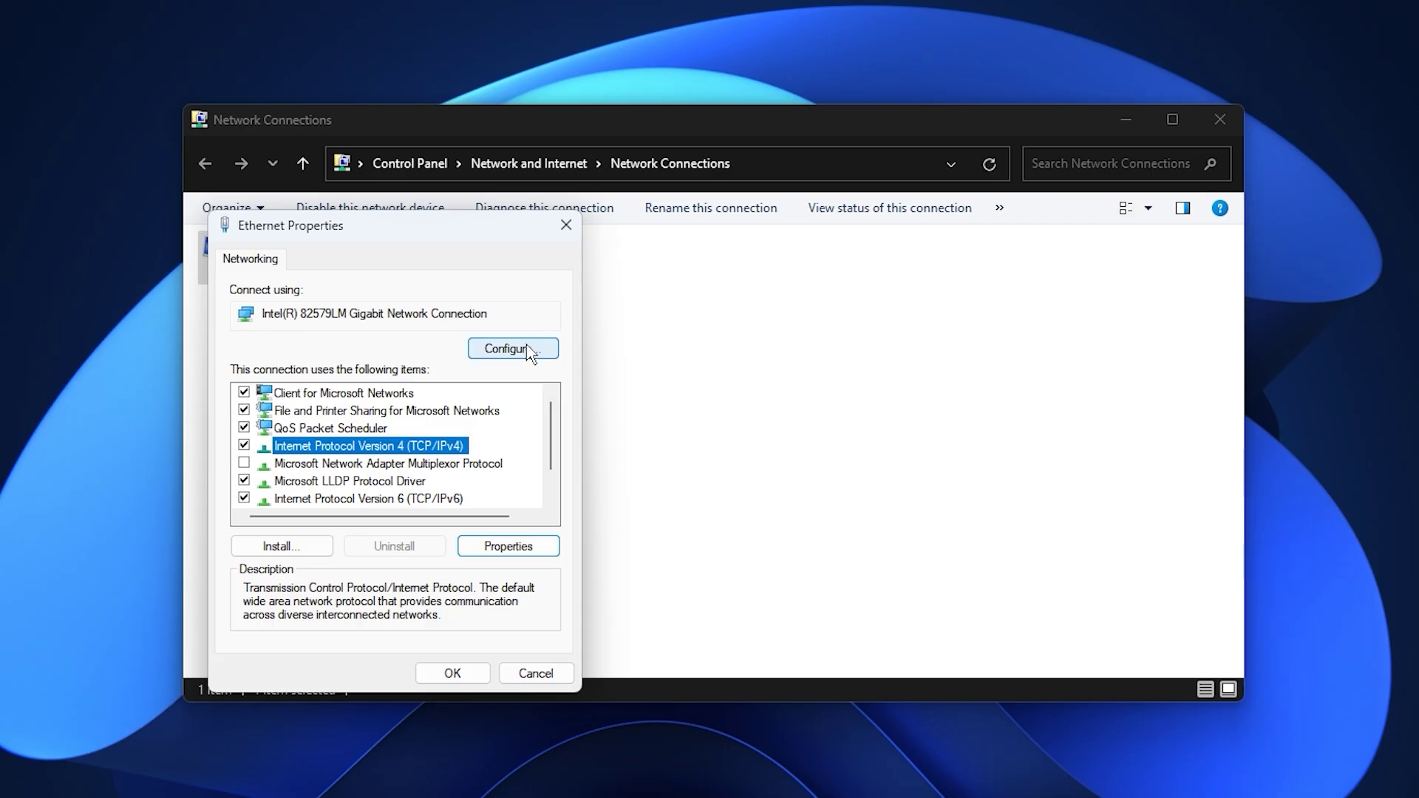
Open the Intel 82579LM adapter's configuration, confirm power-saving shutoff is unchecked, and view Advanced properties
left_click(512, 348)
left_click_drag(30, 4, 532, 227)
left_click(654, 253)
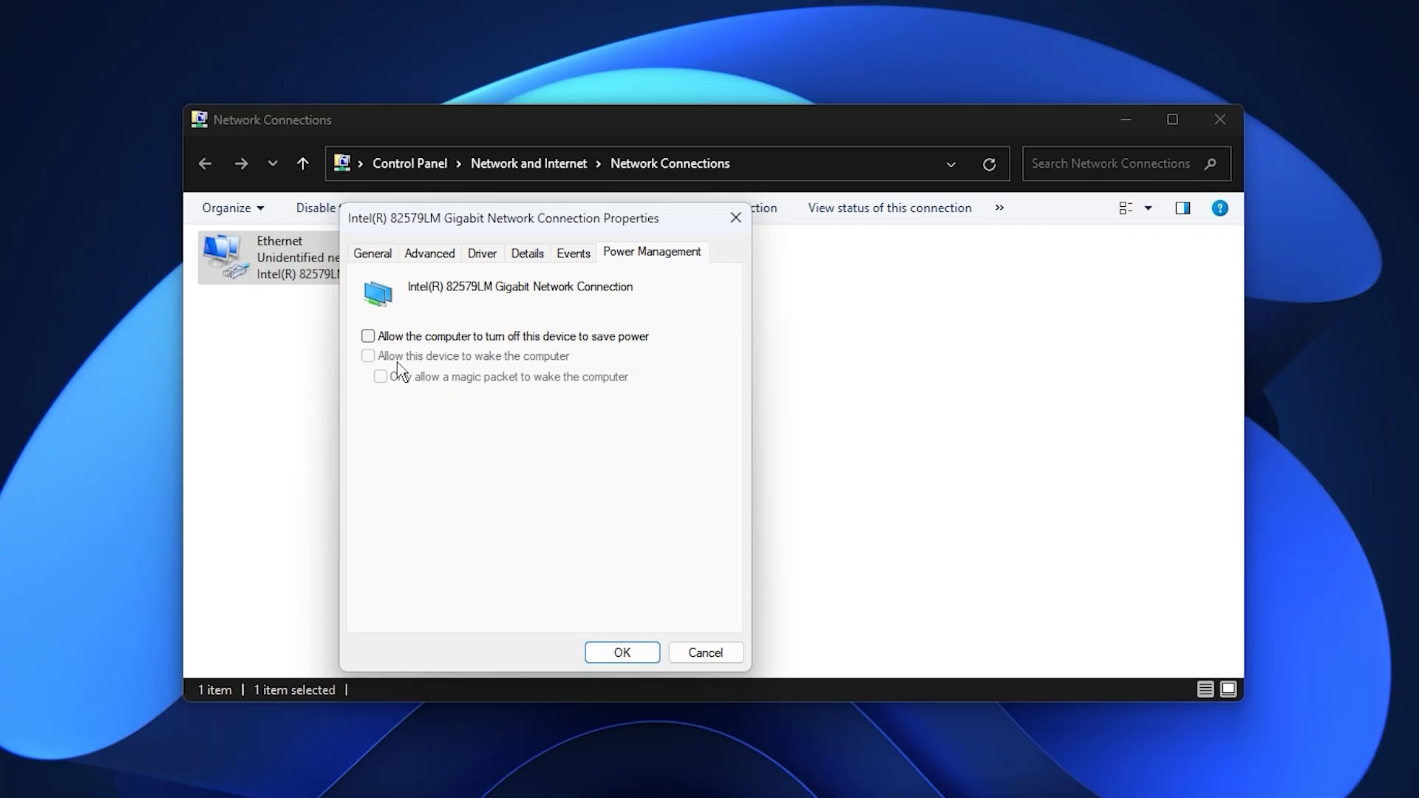
left_click(428, 254)
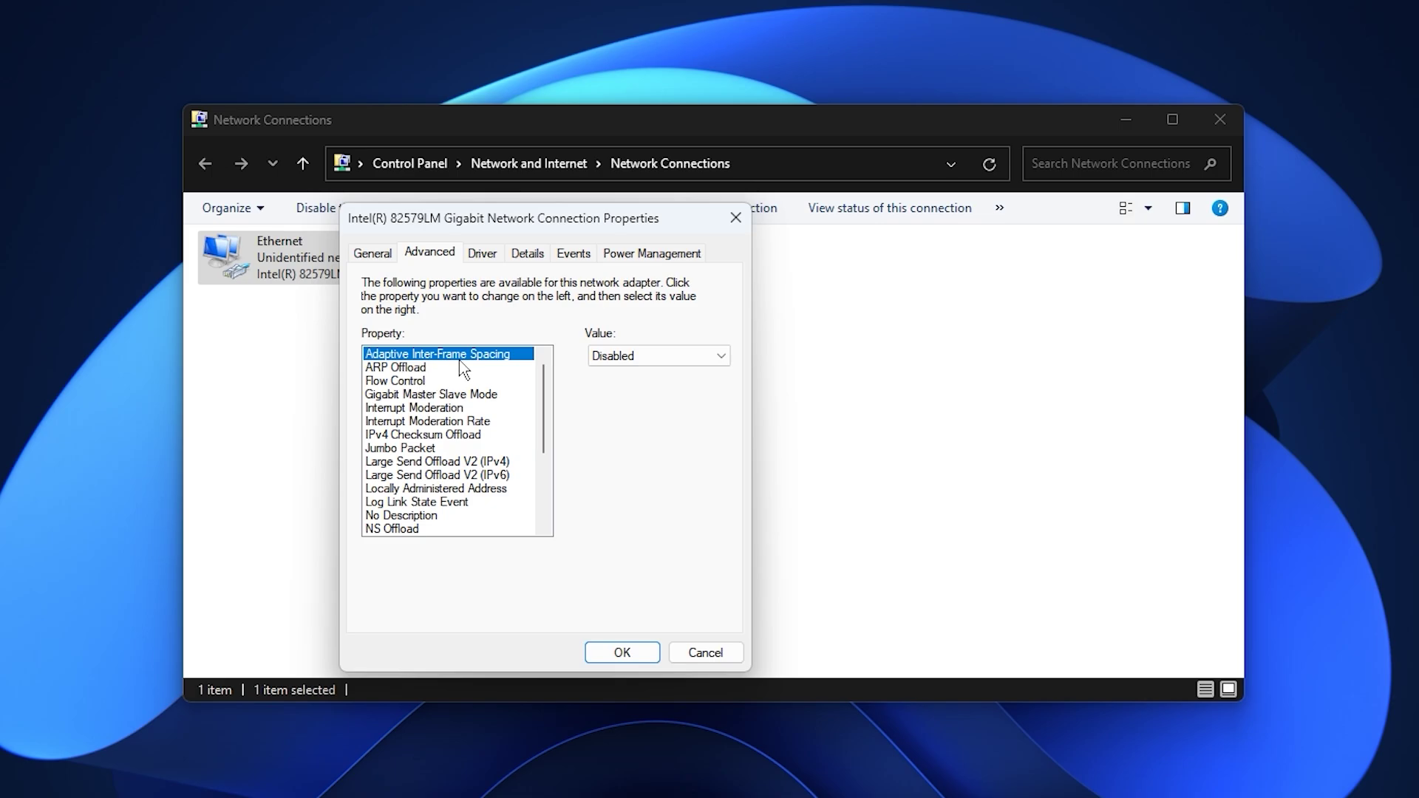
Disable ARP Offload, Interrupt Moderation, Jumbo Packet and Large Send Offload V2 (IPv4 and IPv6)
left_click(401, 368)
left_click(643, 362)
left_click(650, 371)
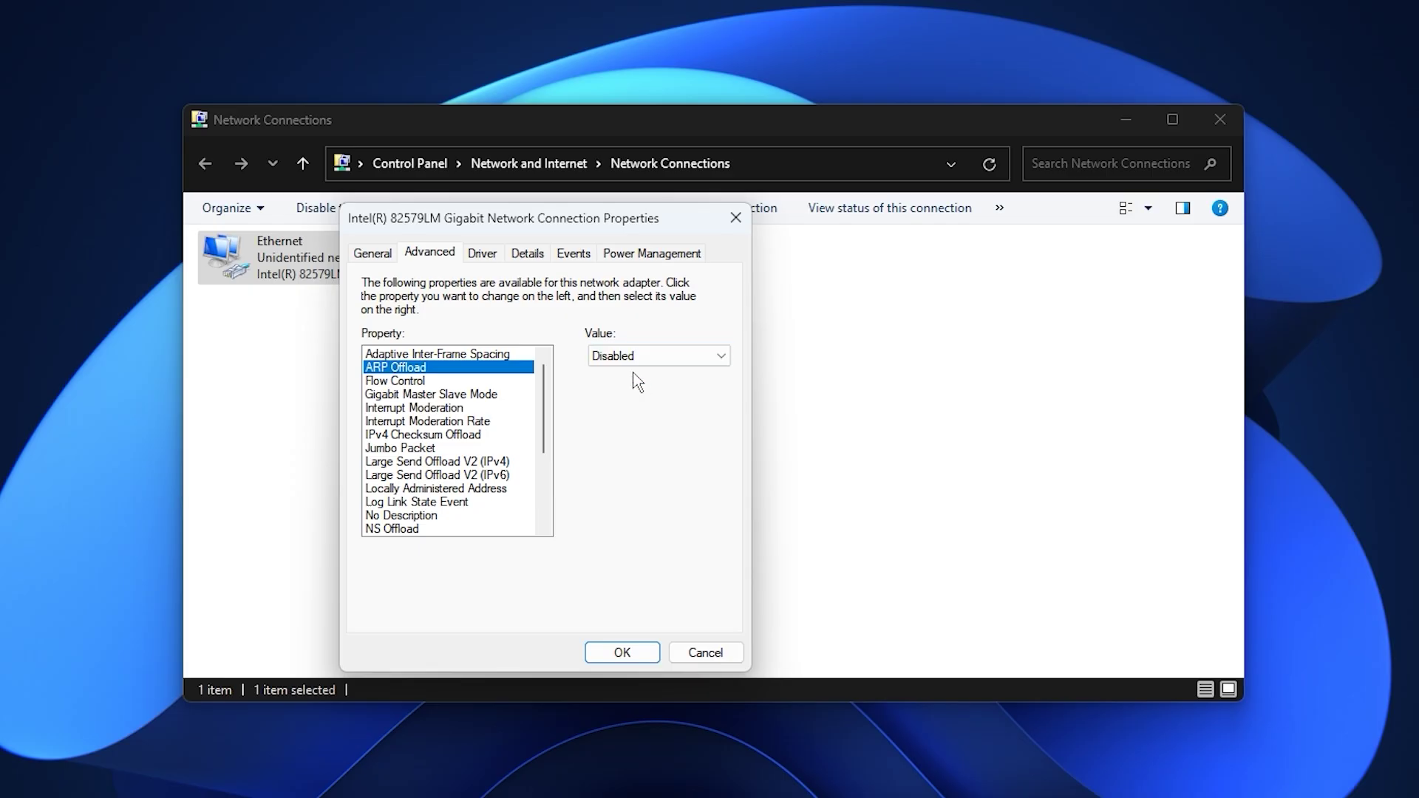
left_click(414, 381)
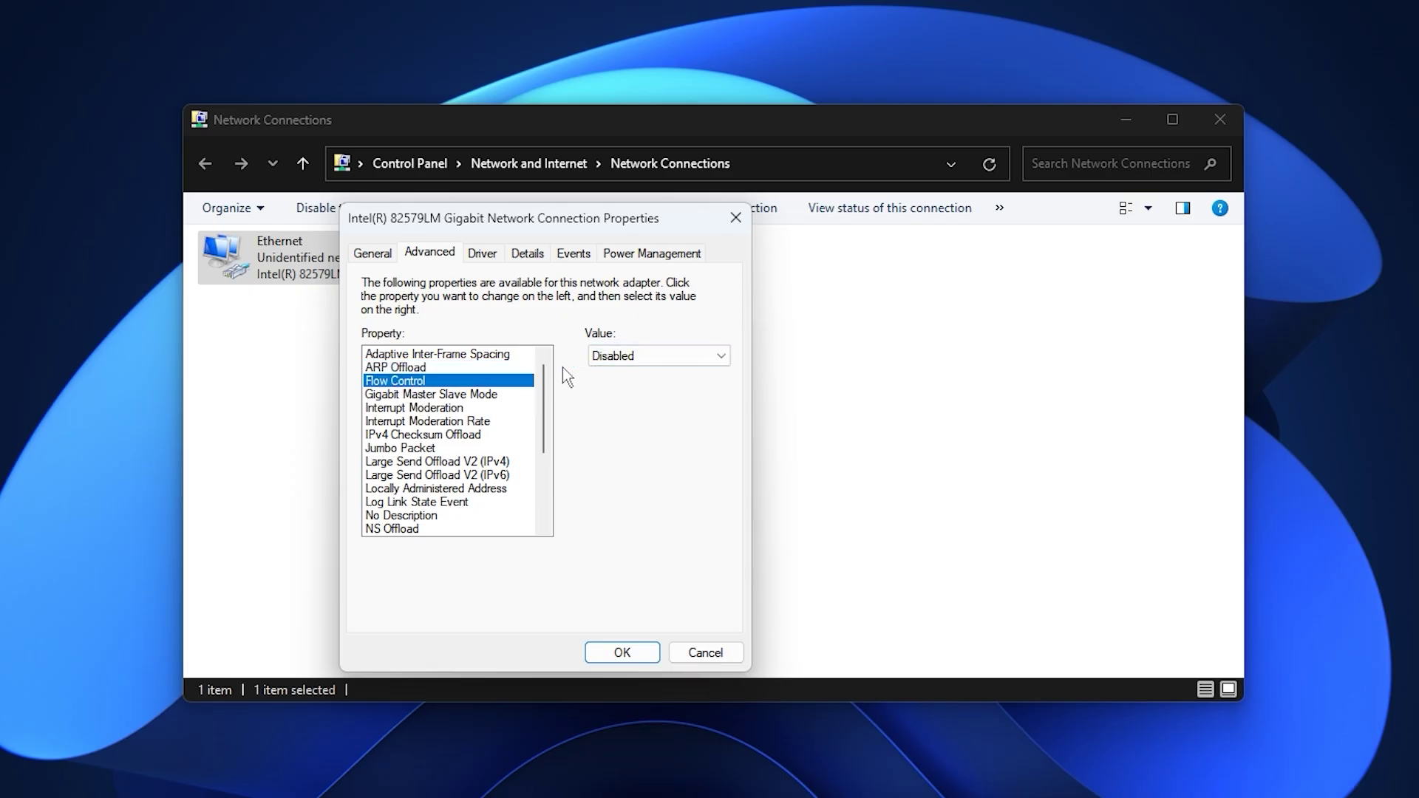
left_click(427, 408)
left_click(654, 356)
left_click(620, 375)
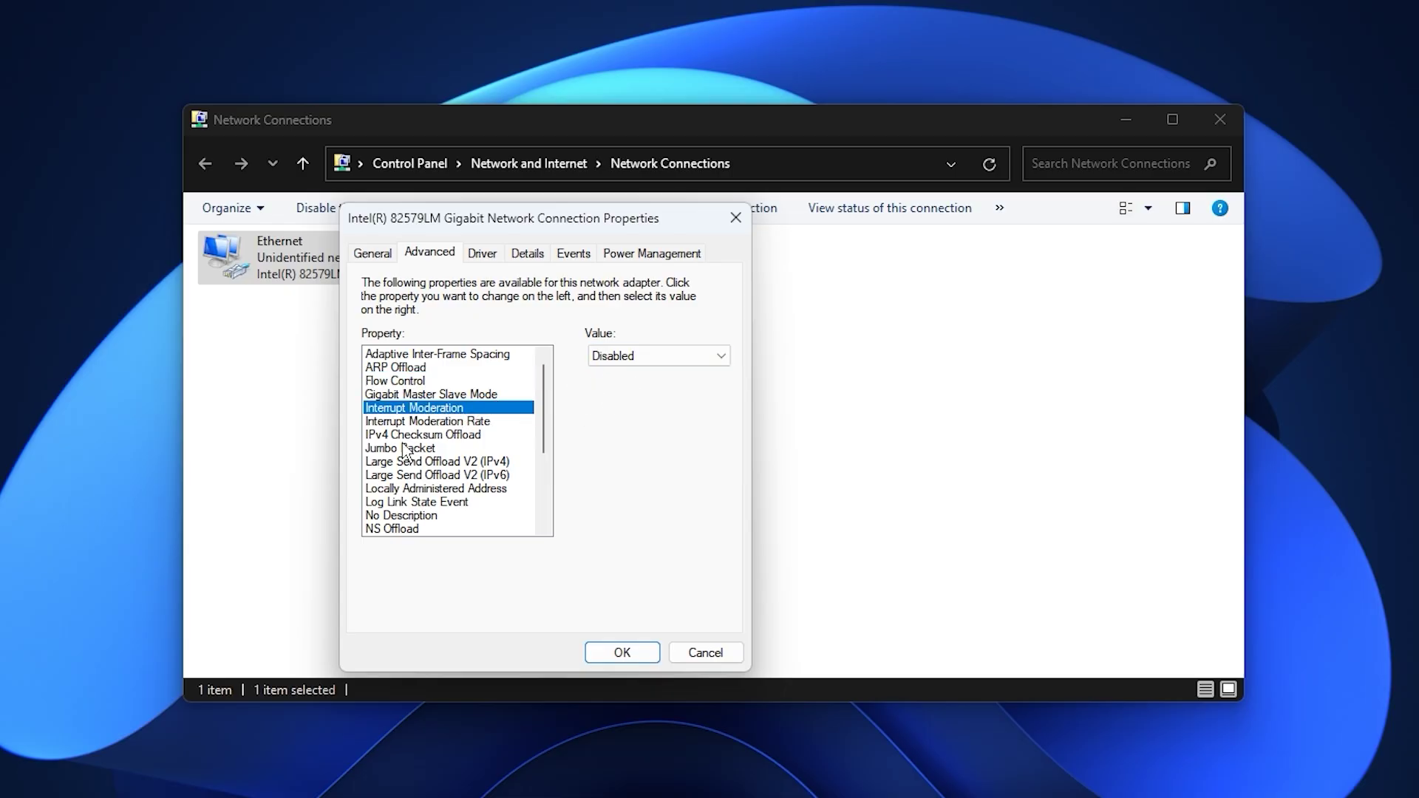
left_click(407, 449)
left_click(654, 355)
left_click(621, 399)
left_click(405, 462)
left_click(654, 355)
left_click(624, 374)
left_click(507, 472)
left_click(613, 357)
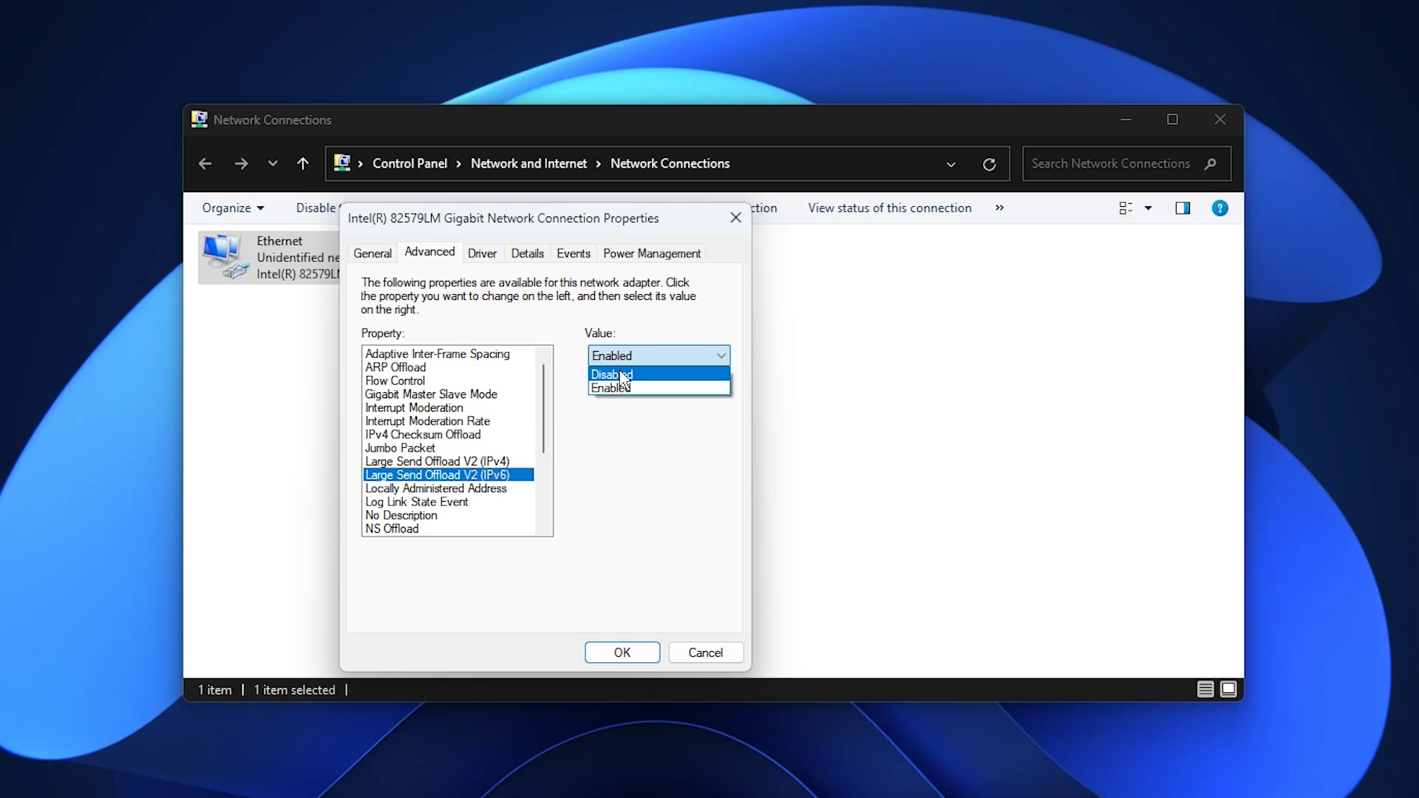
left_click(621, 375)
Disable TCP and UDP Checksum Offload for both IPv4 and IPv6
scroll(473, 479, "down", 3)
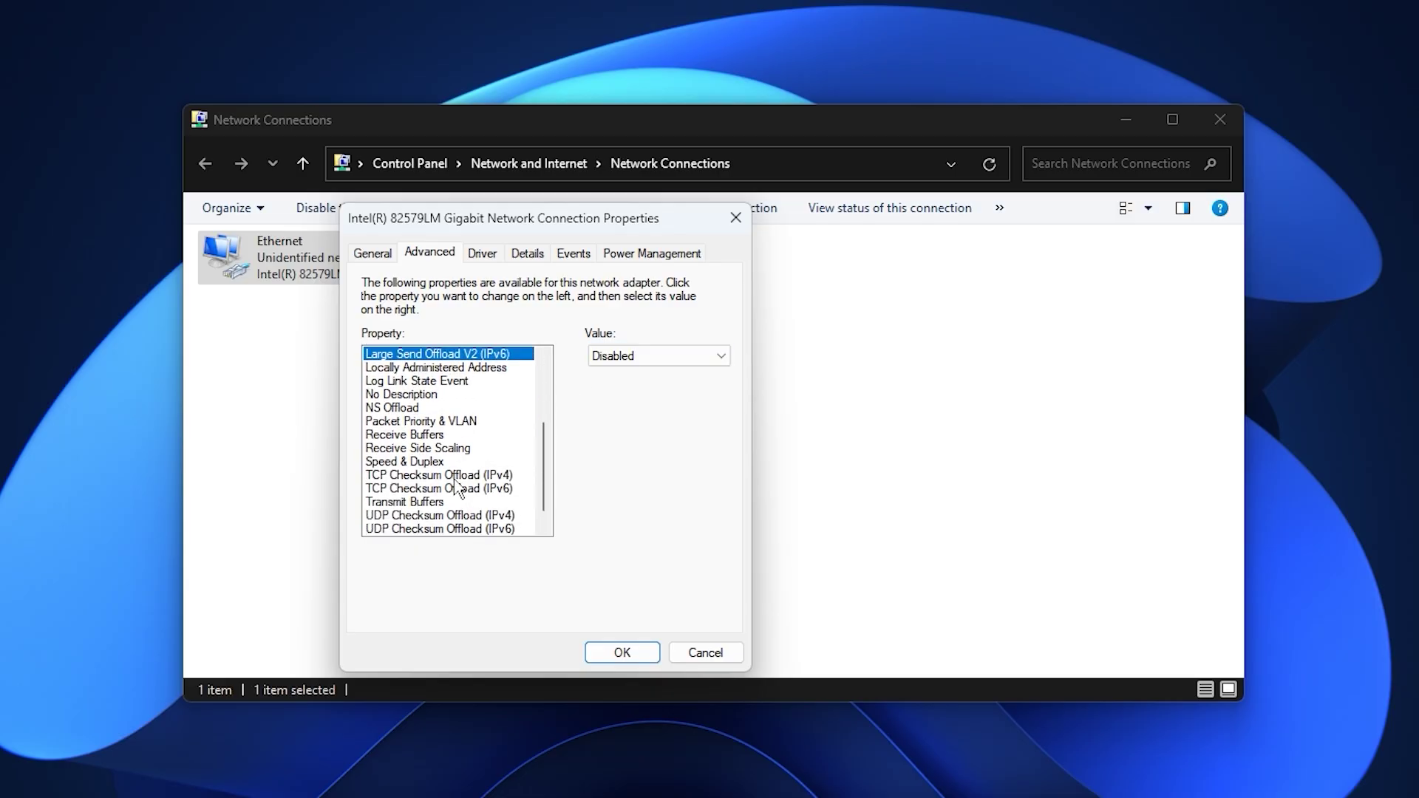
left_click(458, 475)
left_click(674, 357)
left_click(636, 375)
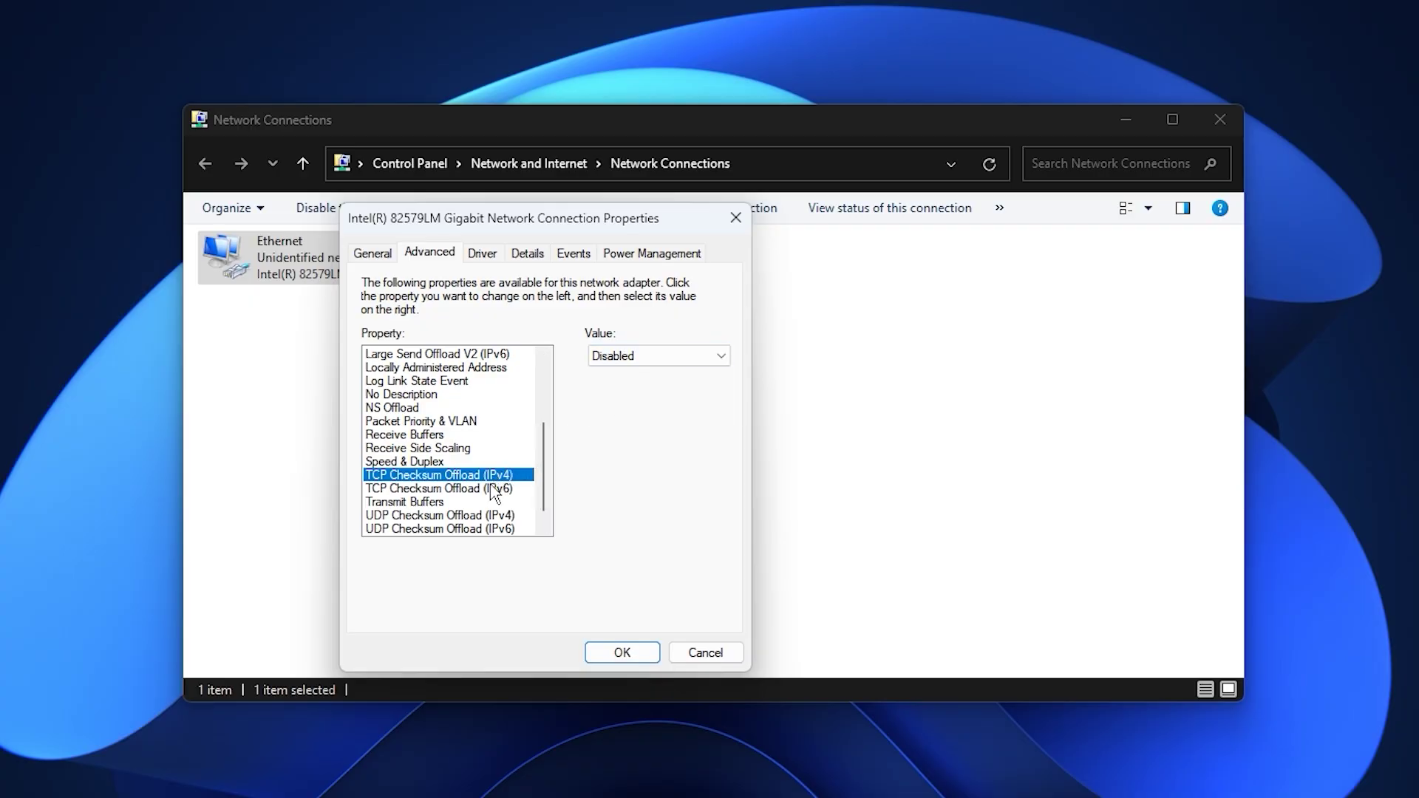
left_click(495, 488)
left_click(636, 359)
left_click(628, 380)
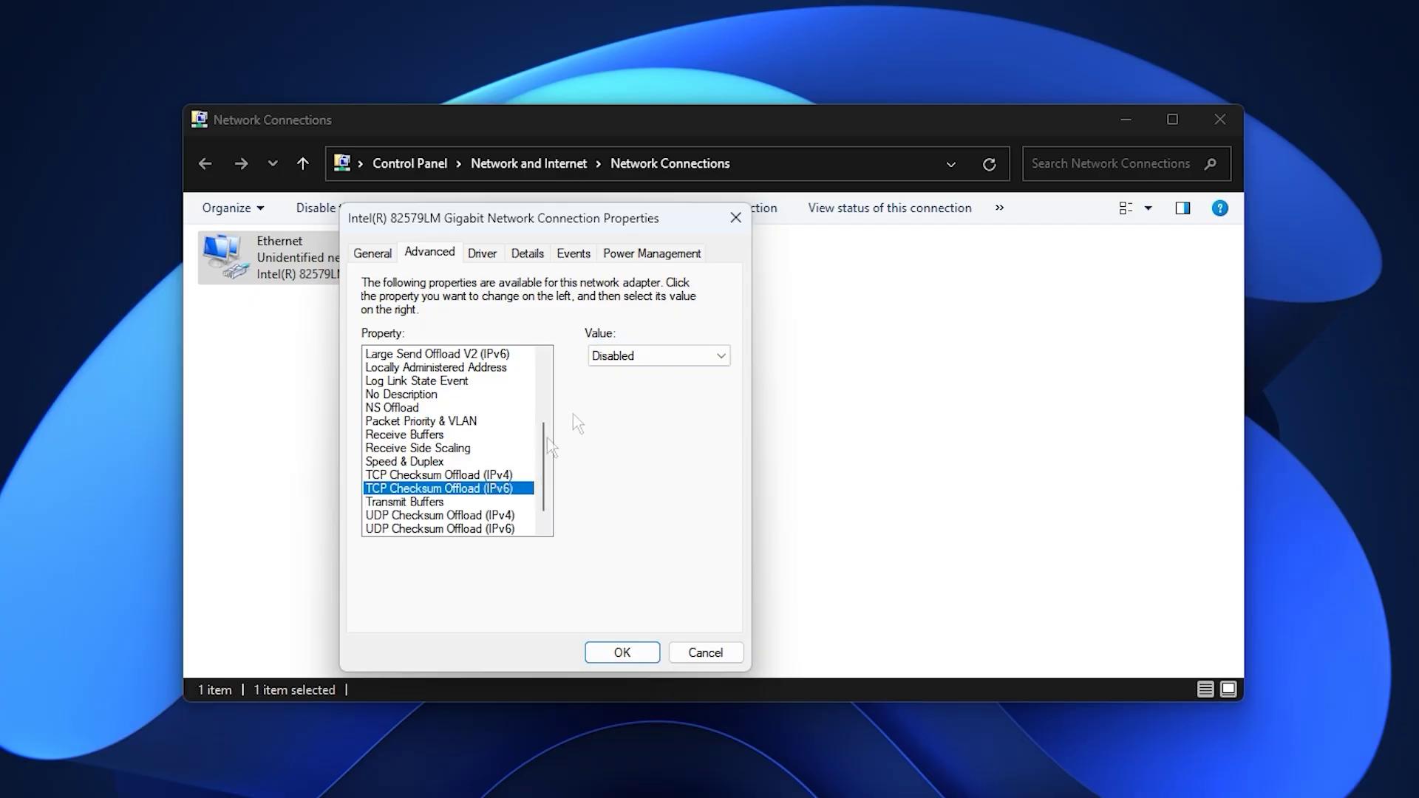
left_click(453, 515)
left_click(657, 355)
left_click(635, 377)
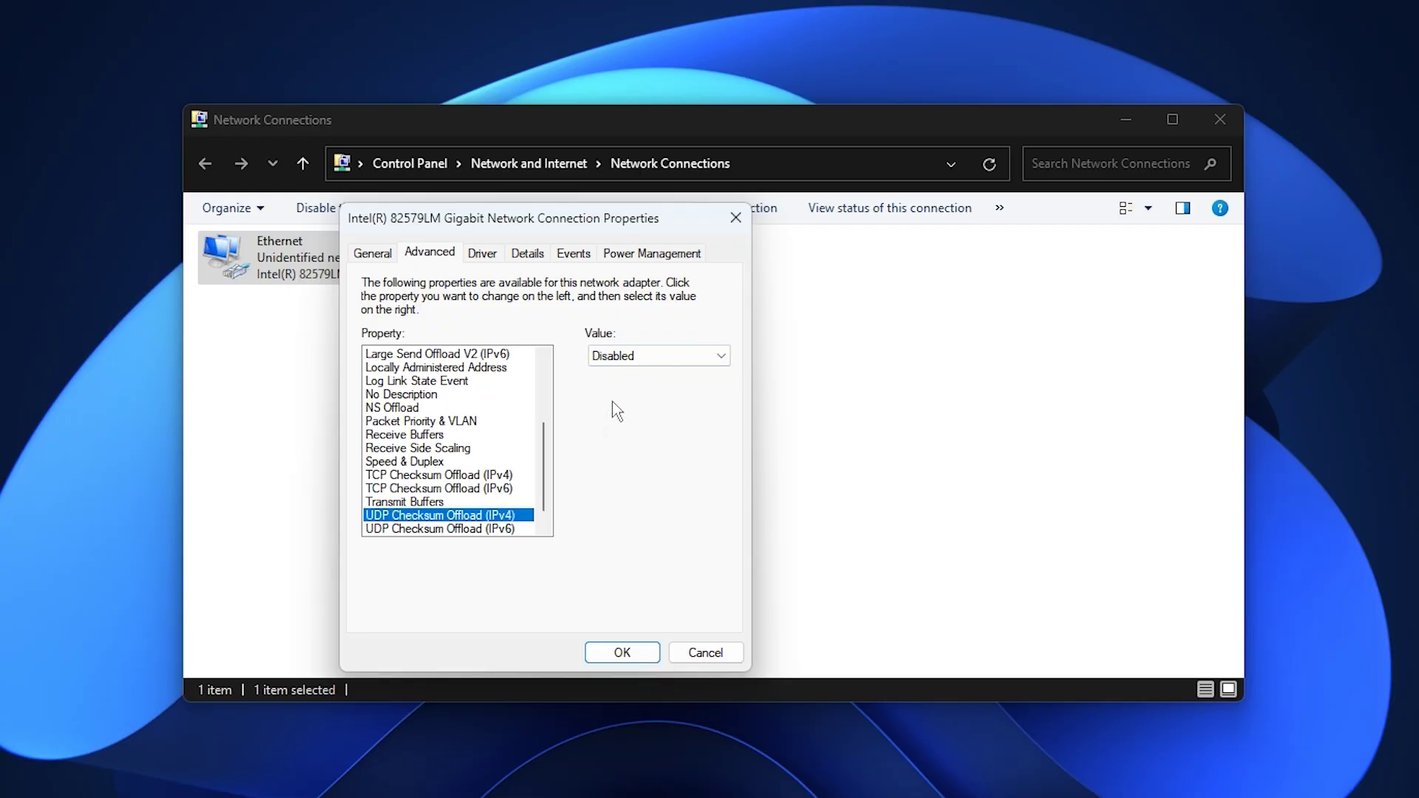
left_click(485, 529)
left_click(658, 356)
left_click(636, 377)
Check Gigabit Master Slave Mode, Speed & Duplex (Auto Negotiation), Receive Buffers 256, and Packet Priority & VLAN enabled
scroll(517, 425, "up", 3)
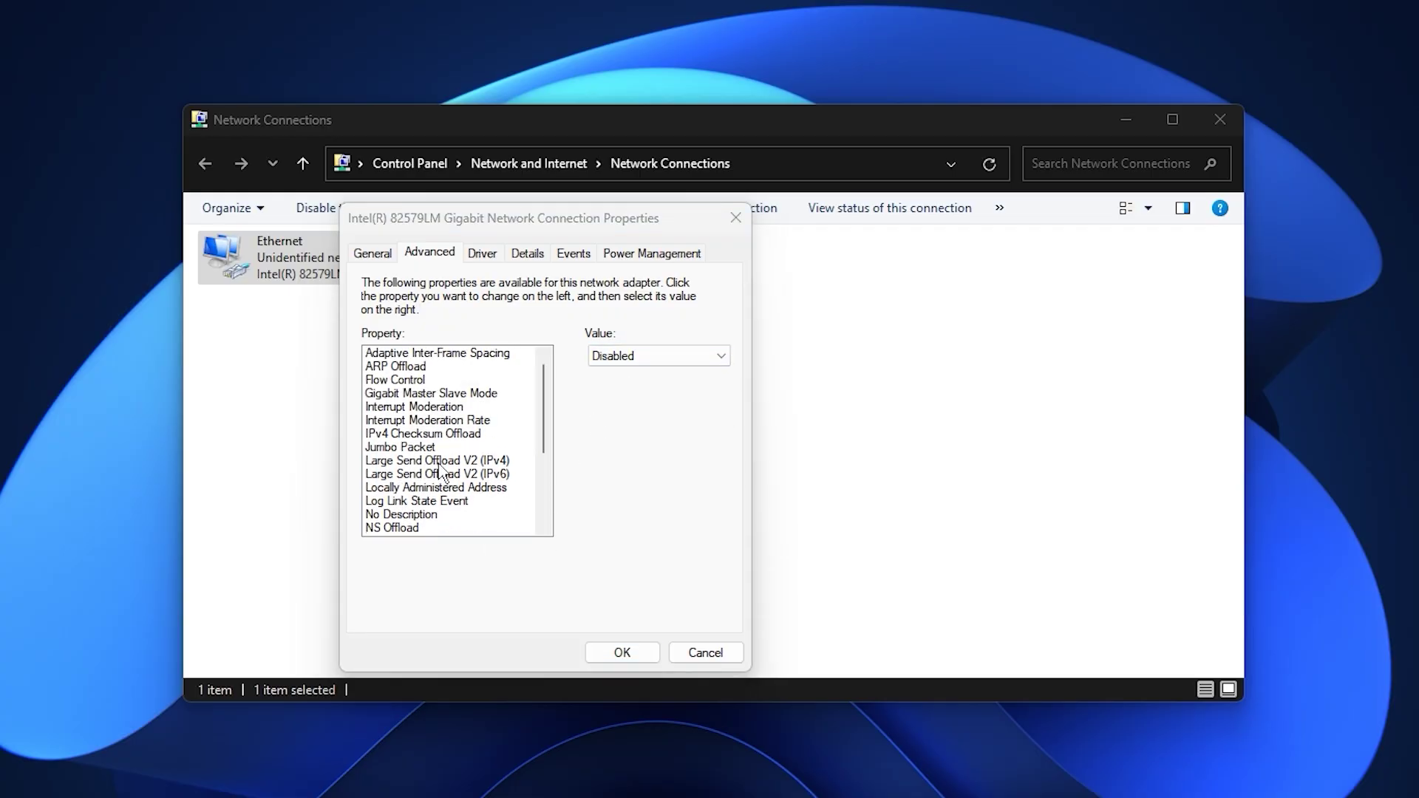
left_click(477, 396)
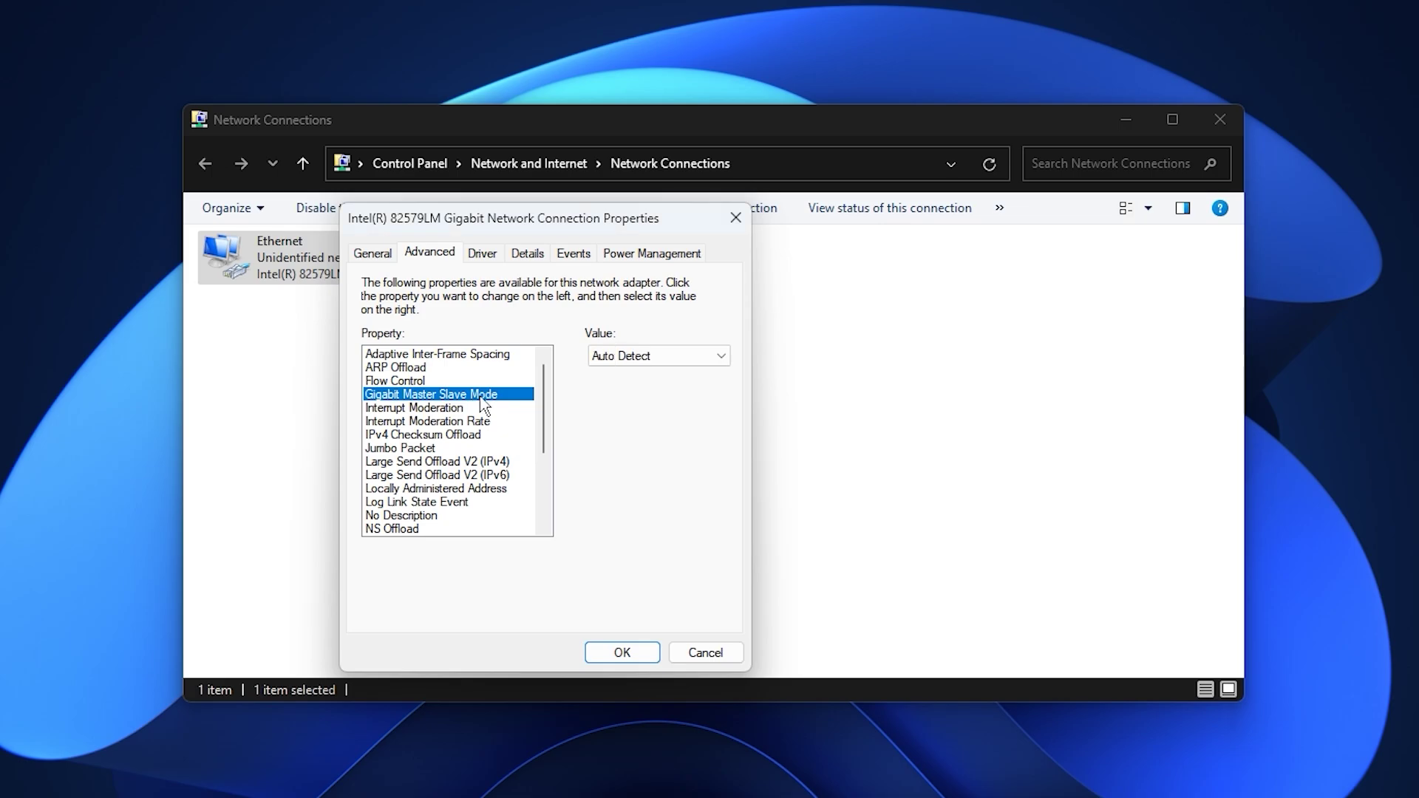
scroll(482, 402, "down", 3)
left_click(429, 450)
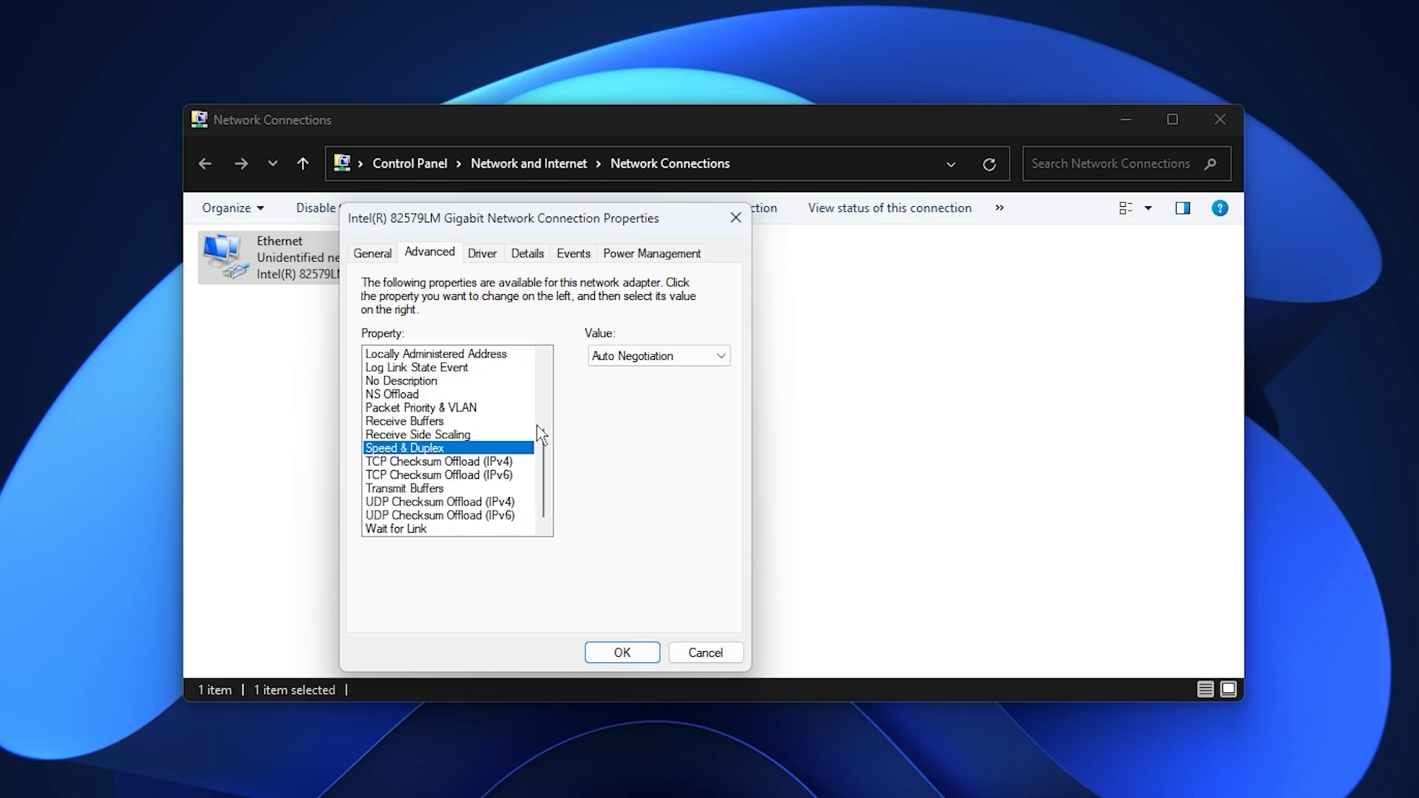
left_click(658, 355)
left_click(658, 356)
left_click(436, 421)
left_click_drag(648, 356, 595, 356)
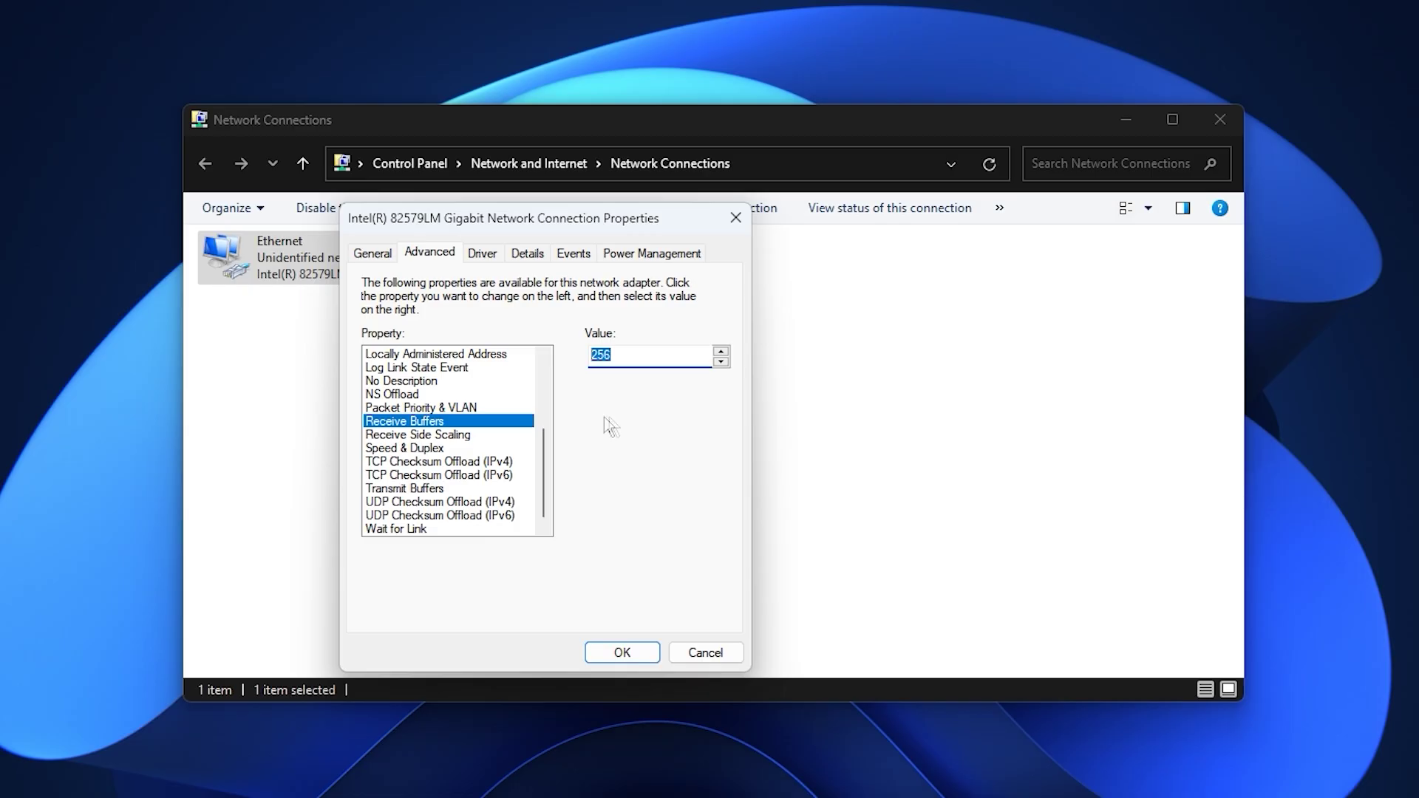
left_click(428, 409)
left_click(628, 355)
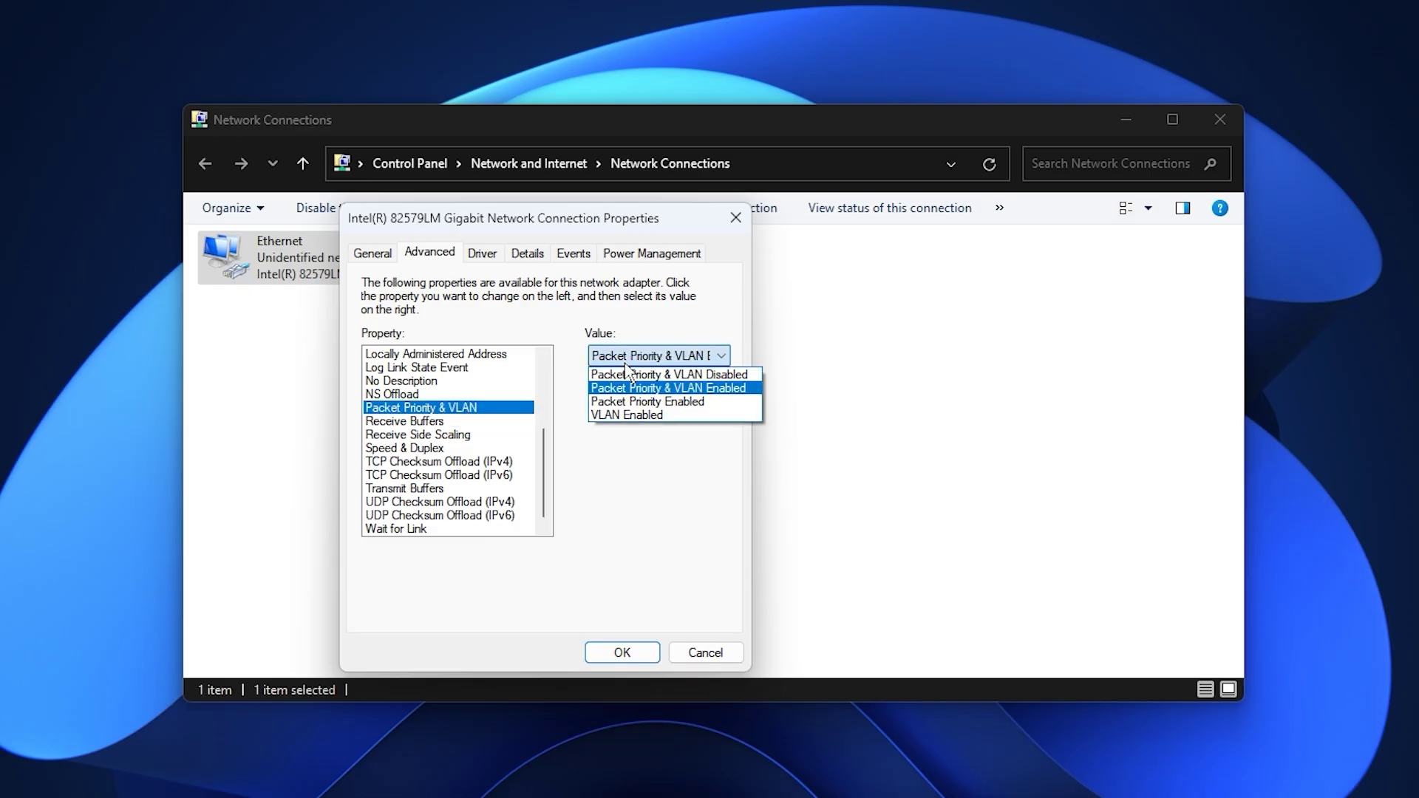
left_click(628, 384)
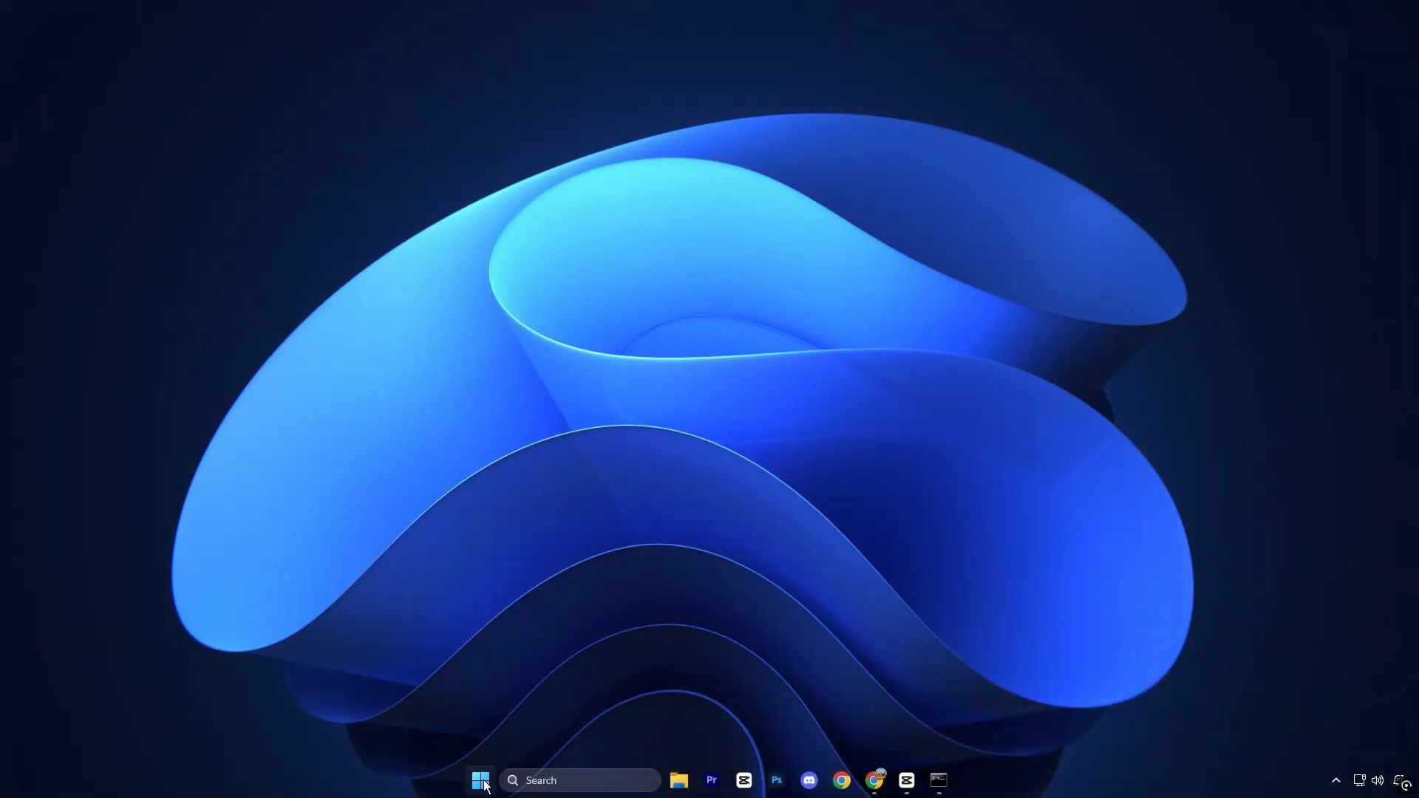
Launch Resource Monitor from Task Manager and expand Network Activity and Processes with Network Activity
right_click(481, 780)
left_click(489, 602)
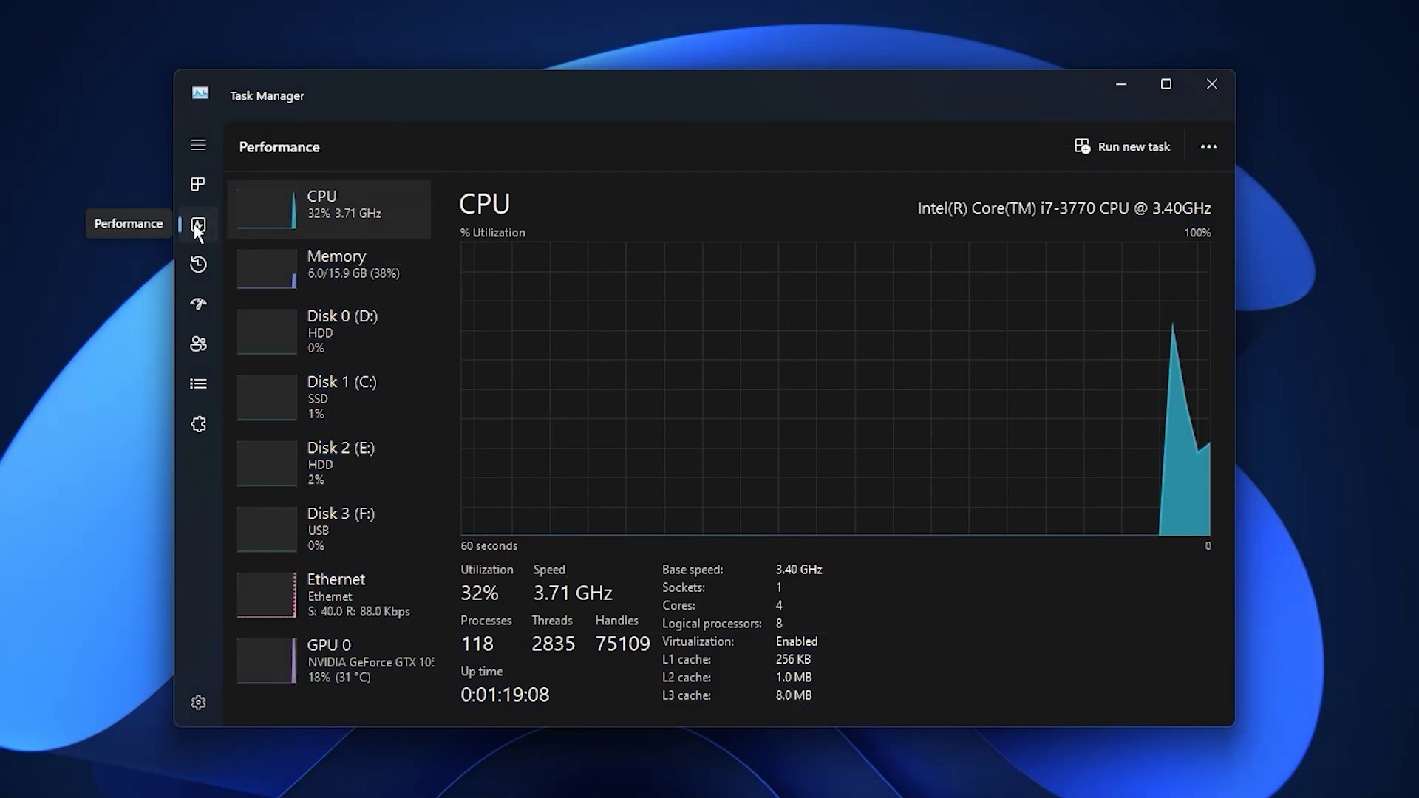
left_click(1209, 148)
left_click(1153, 231)
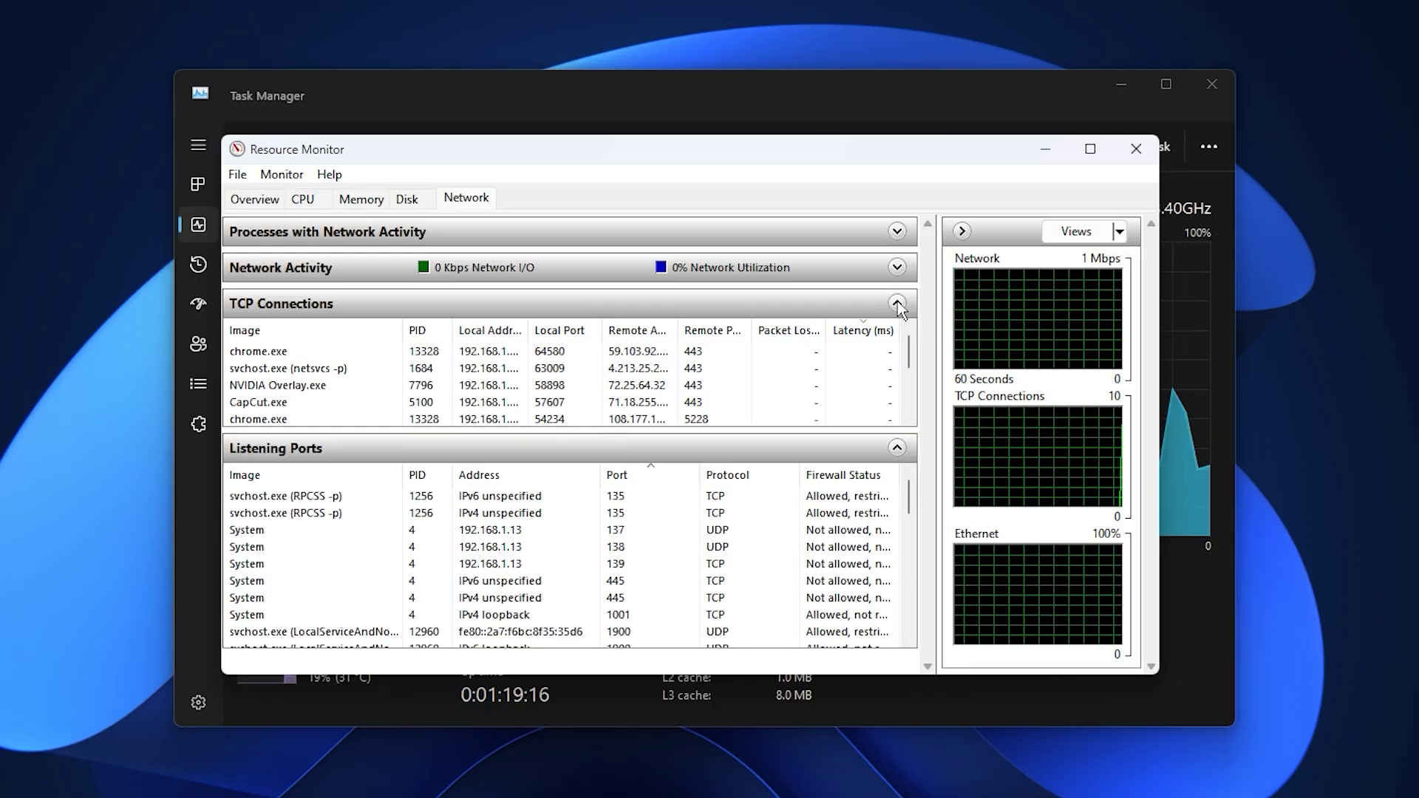
left_click(897, 268)
left_click(897, 231)
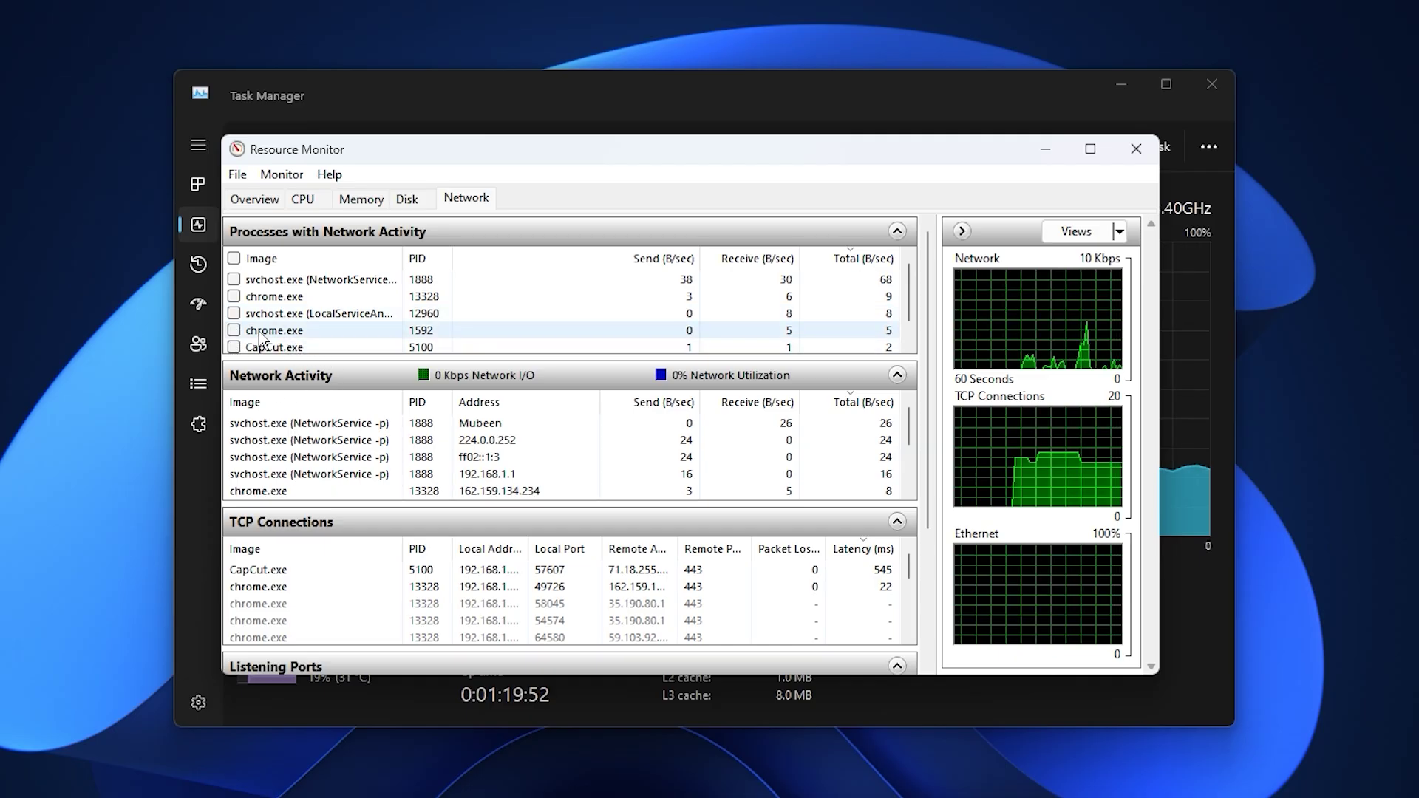
Check chrome.exe's End Process options, then collapse and re-expand the Network Activity section
right_click(260, 333)
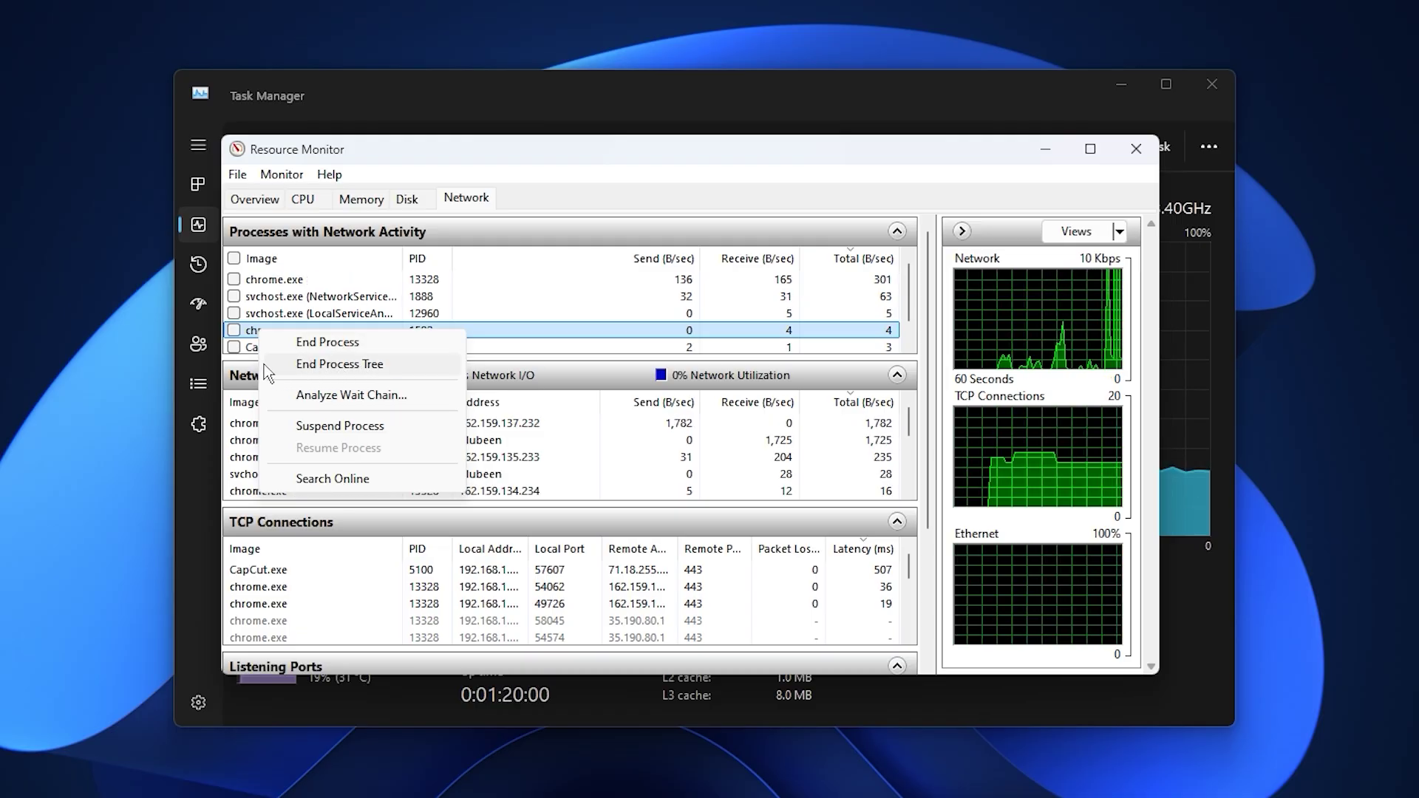
left_click(238, 376)
left_click(238, 377)
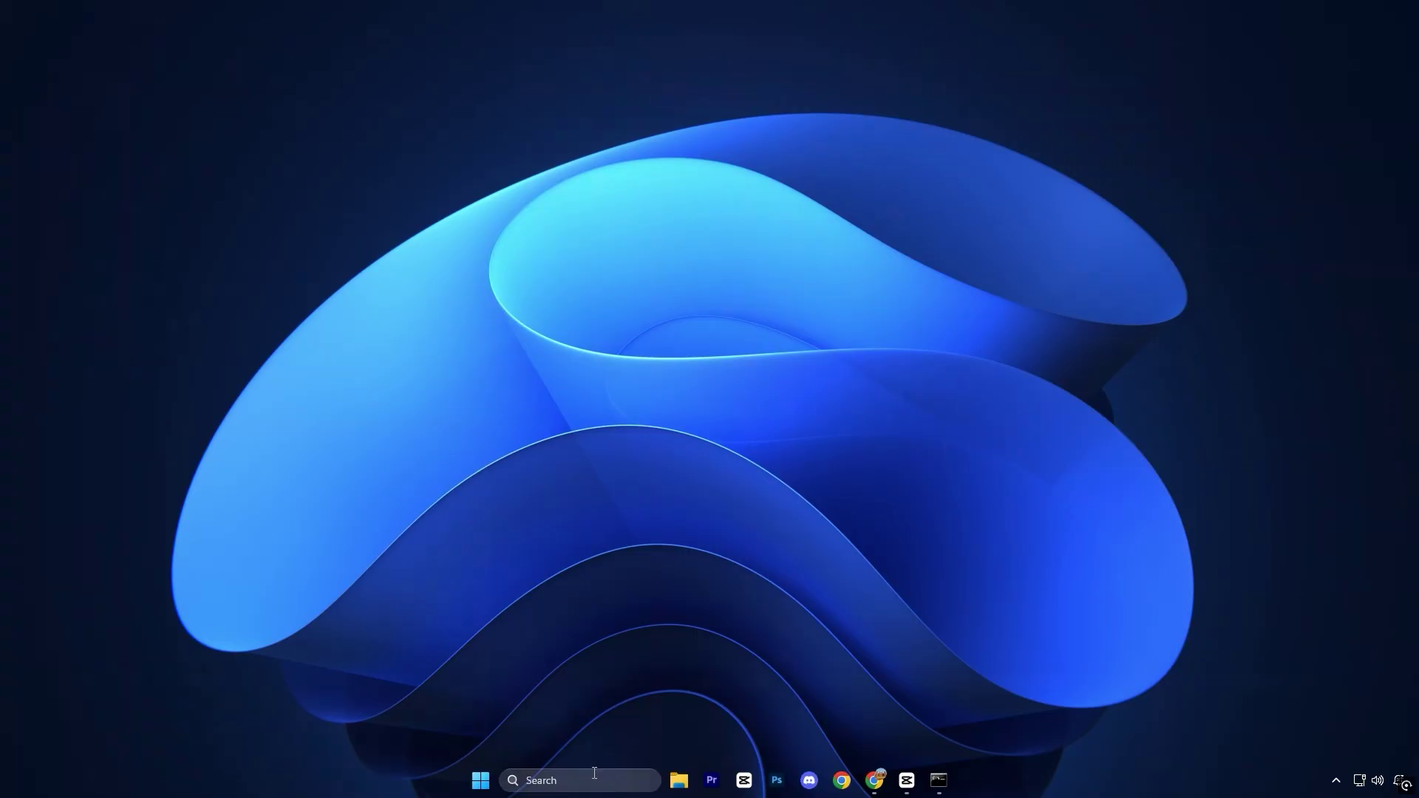
Search 'allow' to open Allow an app through Windows Firewall
left_click(572, 776)
type("allow")
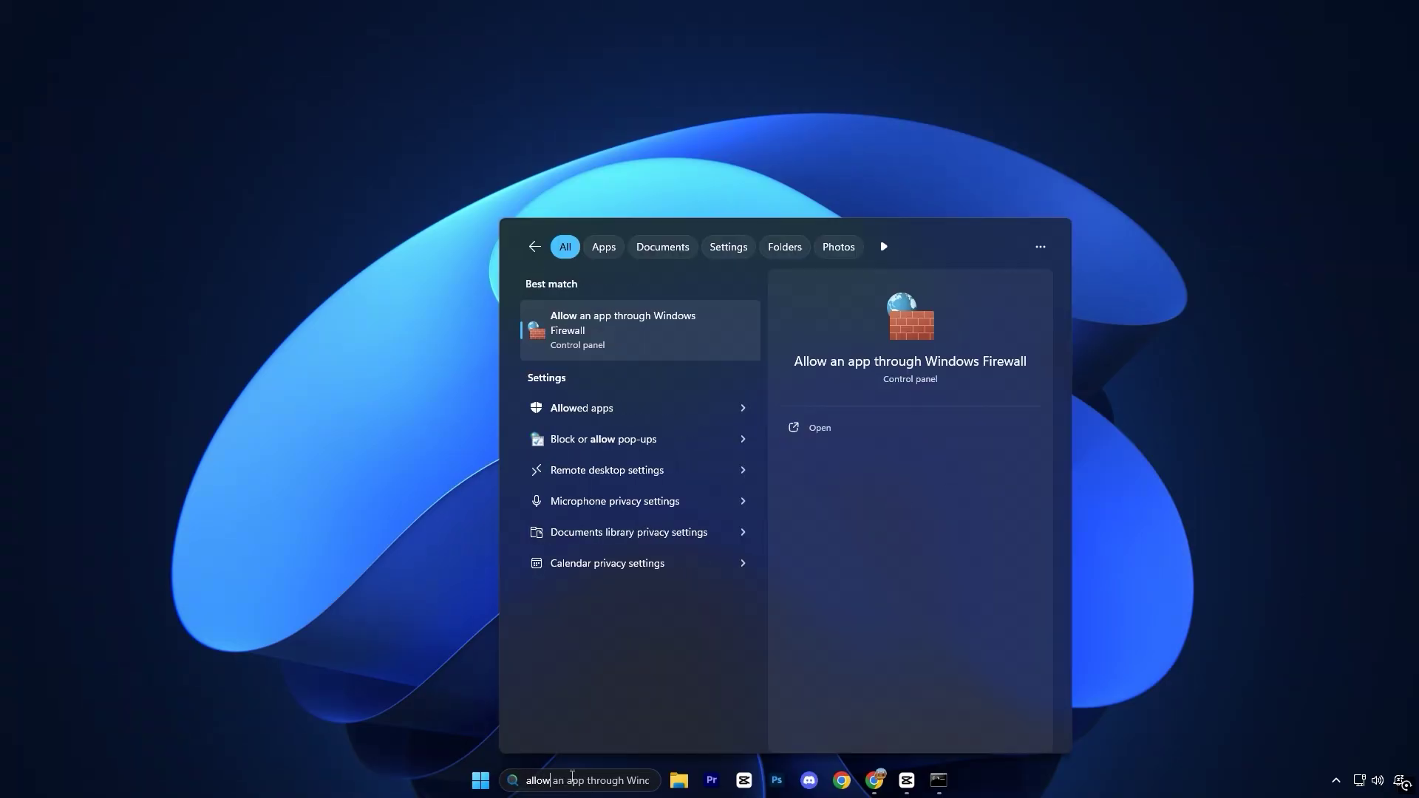
left_click(642, 341)
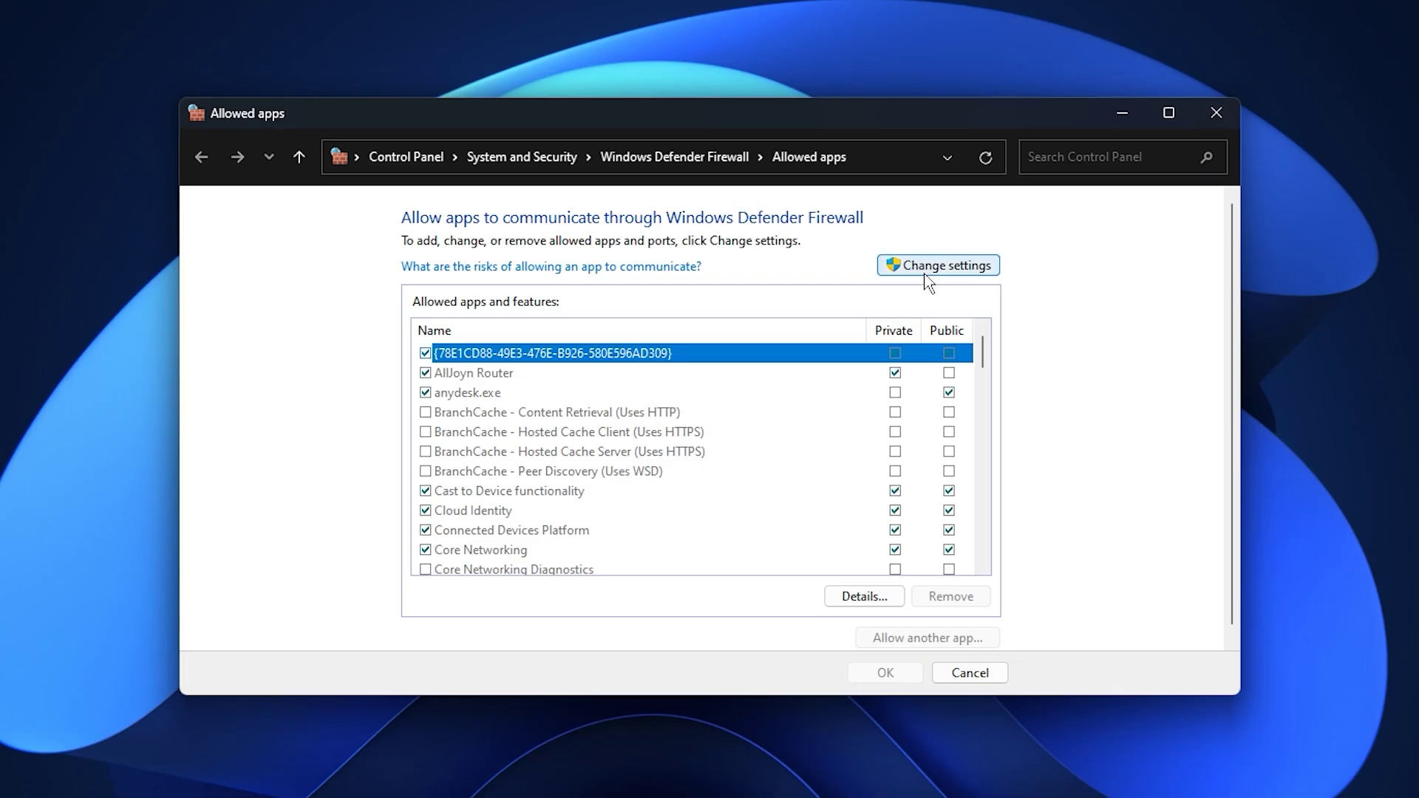
Unlock the allowed apps list and review the Fortnite and cs2 entries
left_click(927, 266)
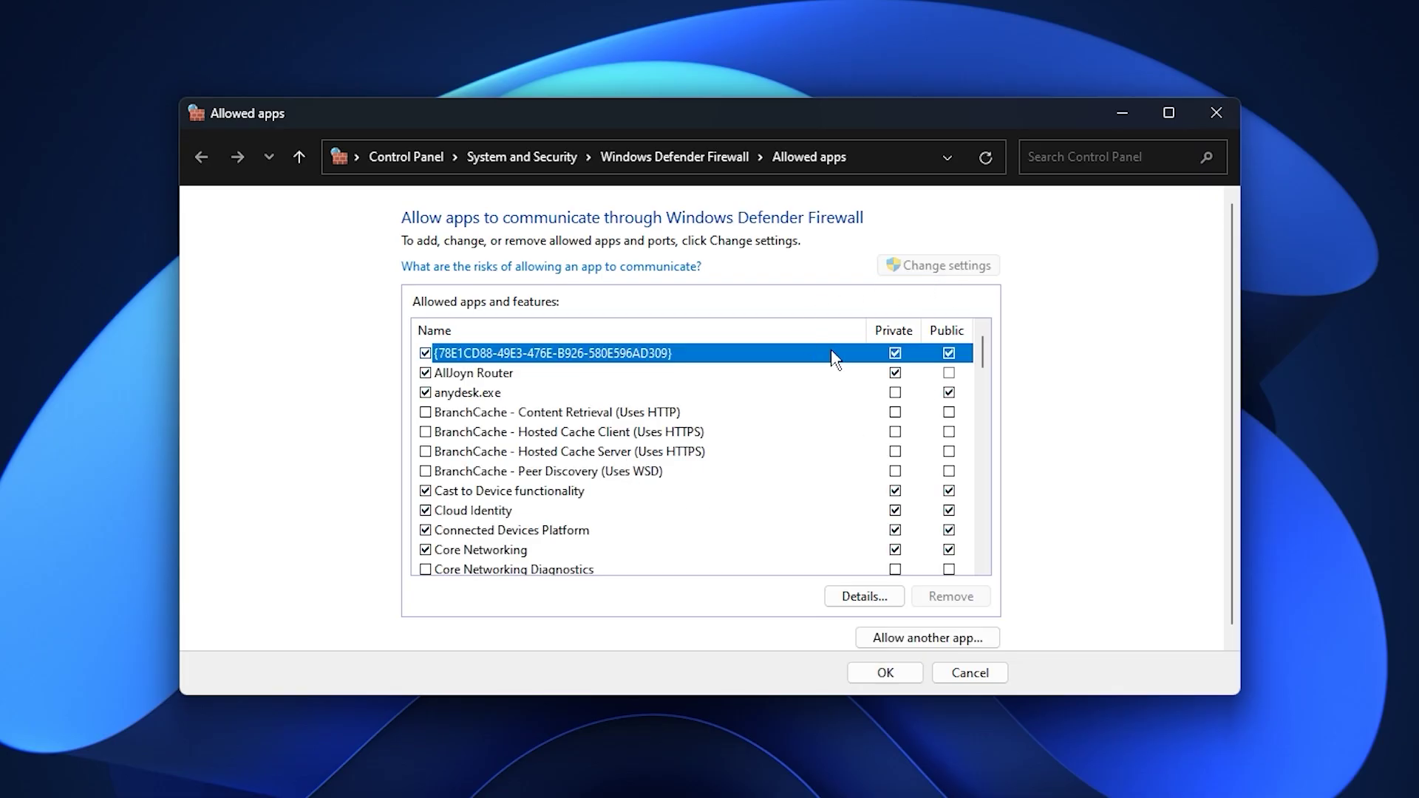
scroll(561, 512, "down", 2)
scroll(554, 510, "down", 2)
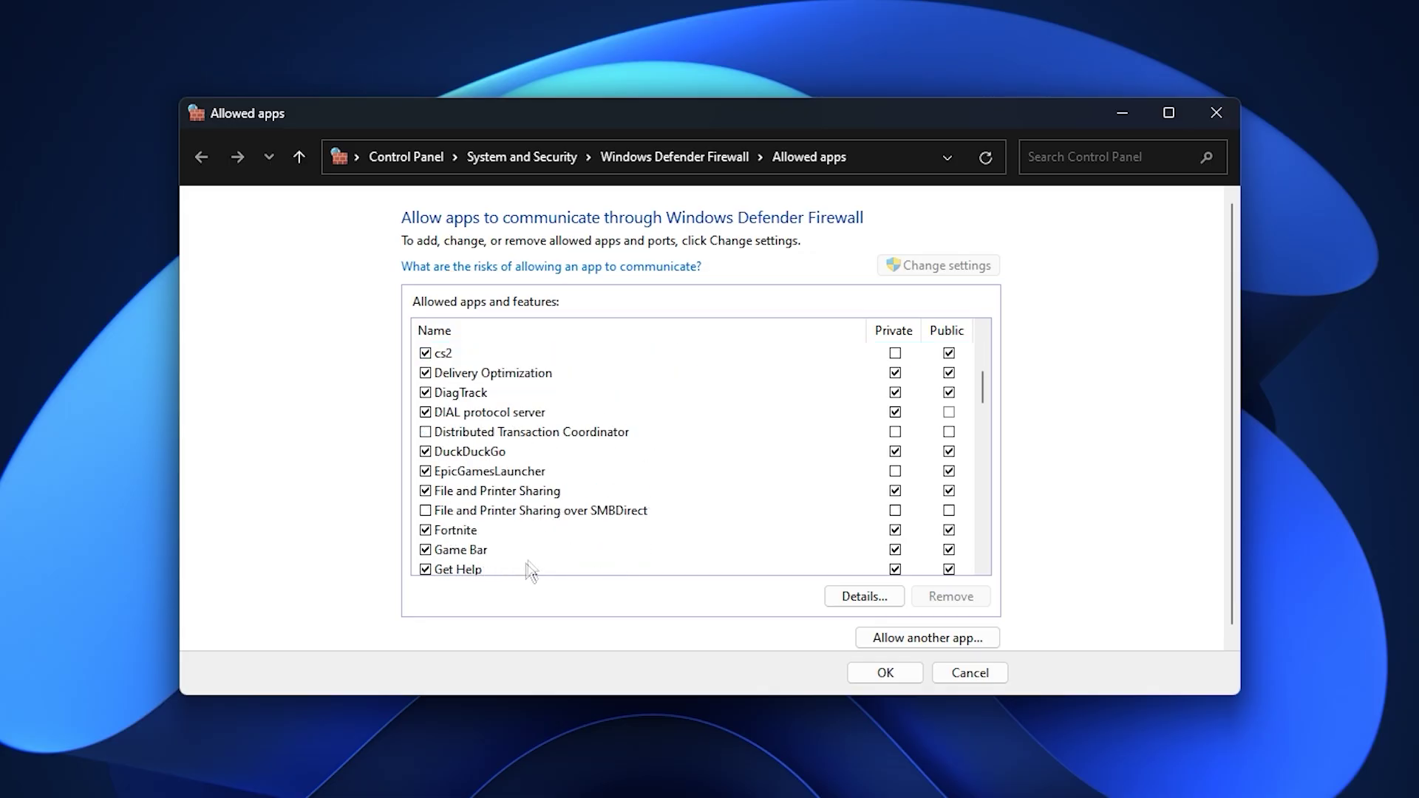
left_click(466, 533)
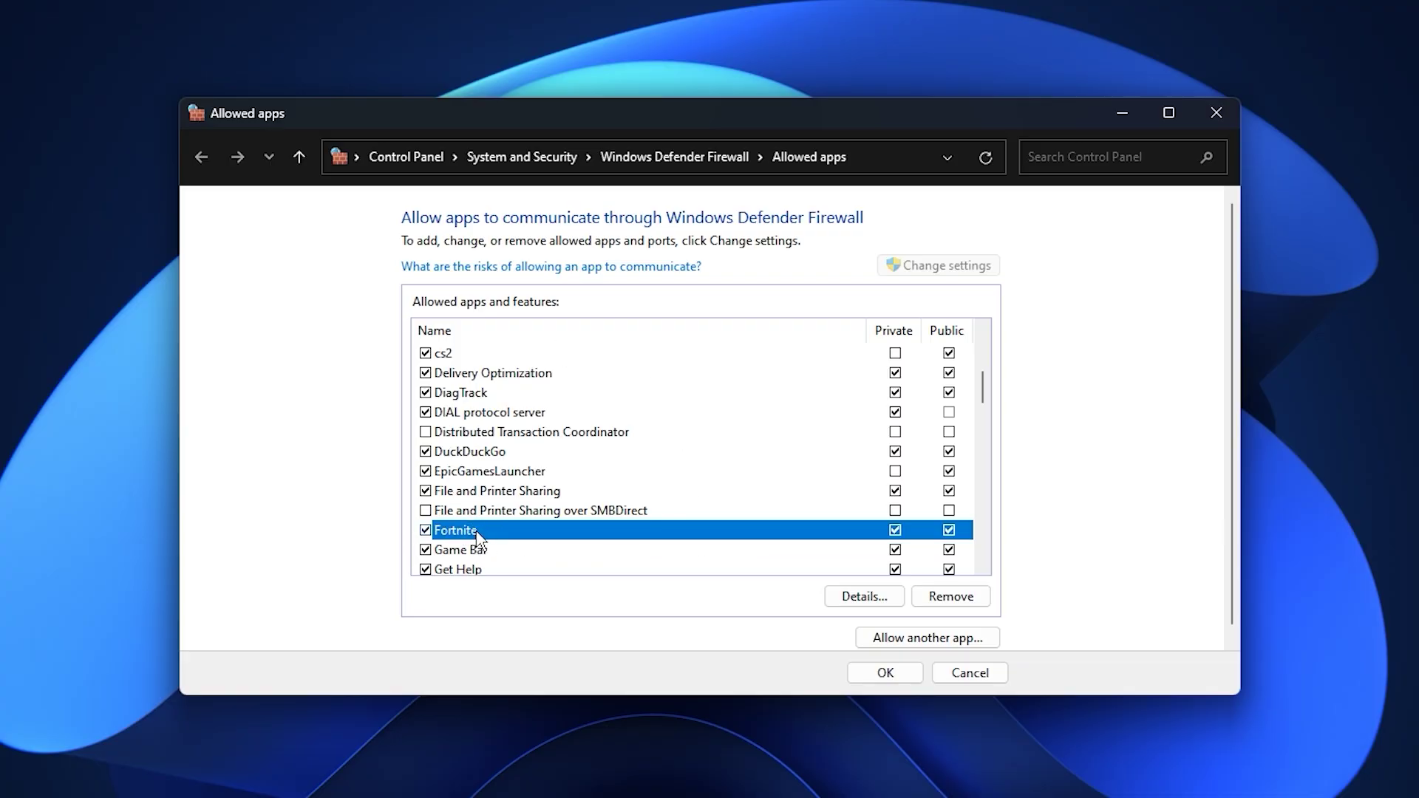
left_click(471, 357)
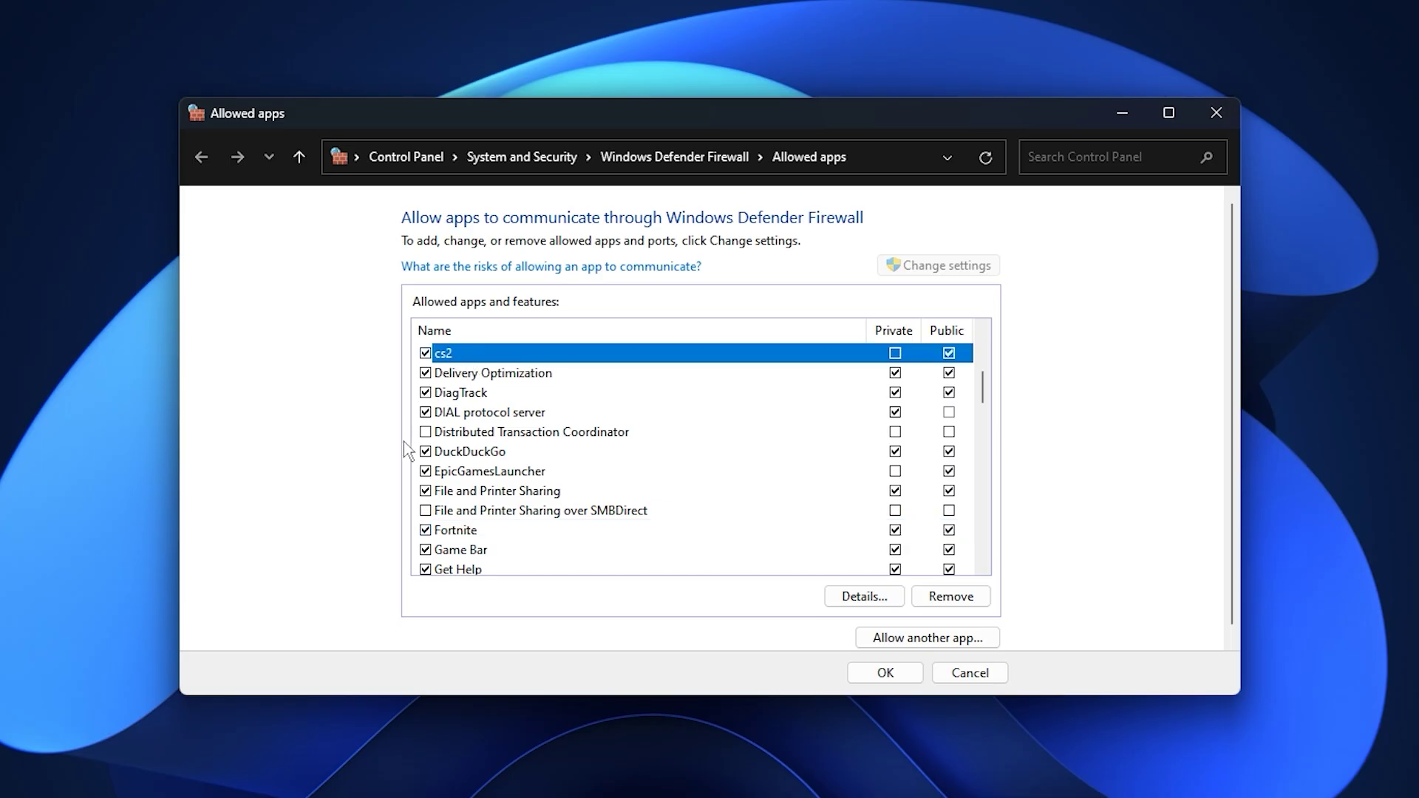
Browse to FortniteClient-Win64-Shipping.exe under Allow another app, then cancel without adding it
left_click(908, 641)
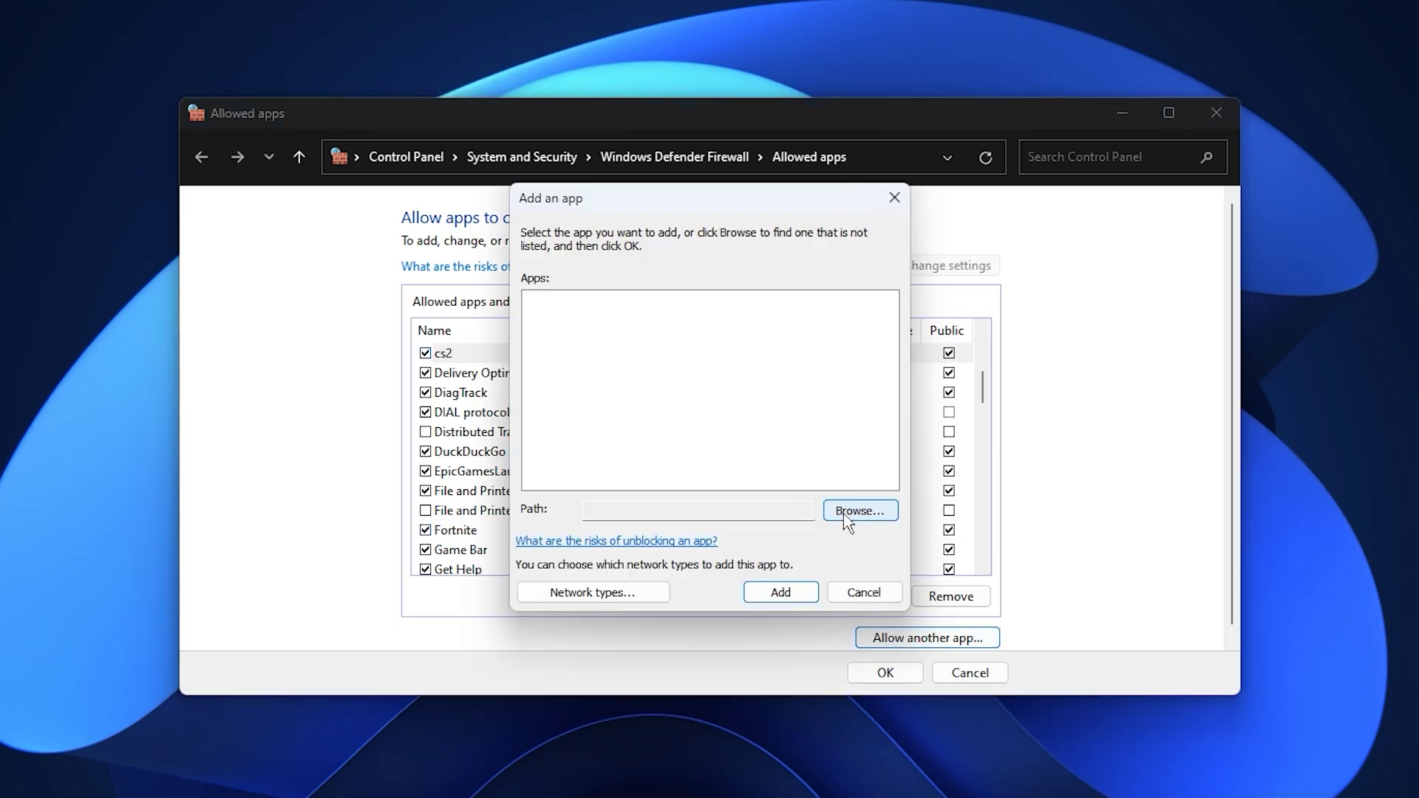
left_click(847, 510)
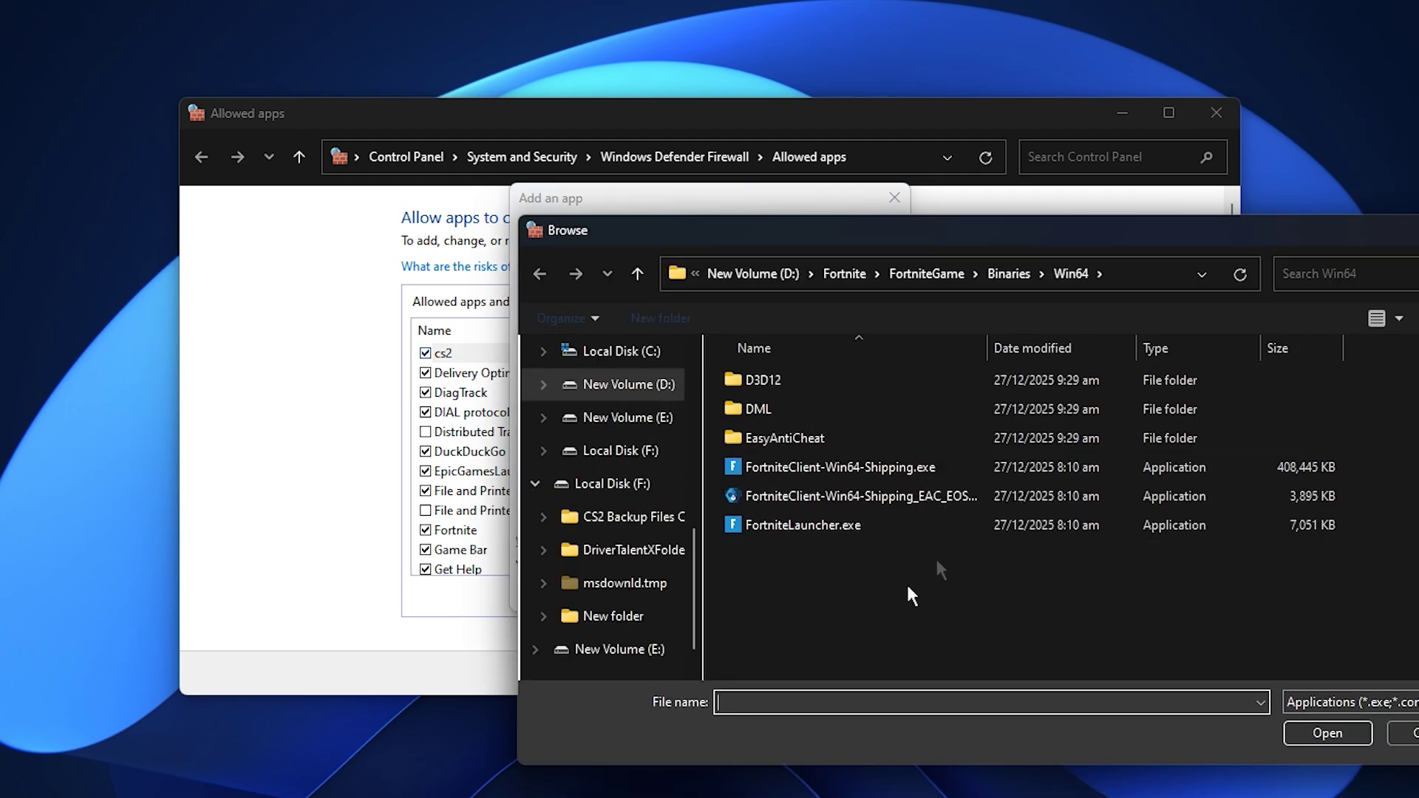
left_click(819, 473)
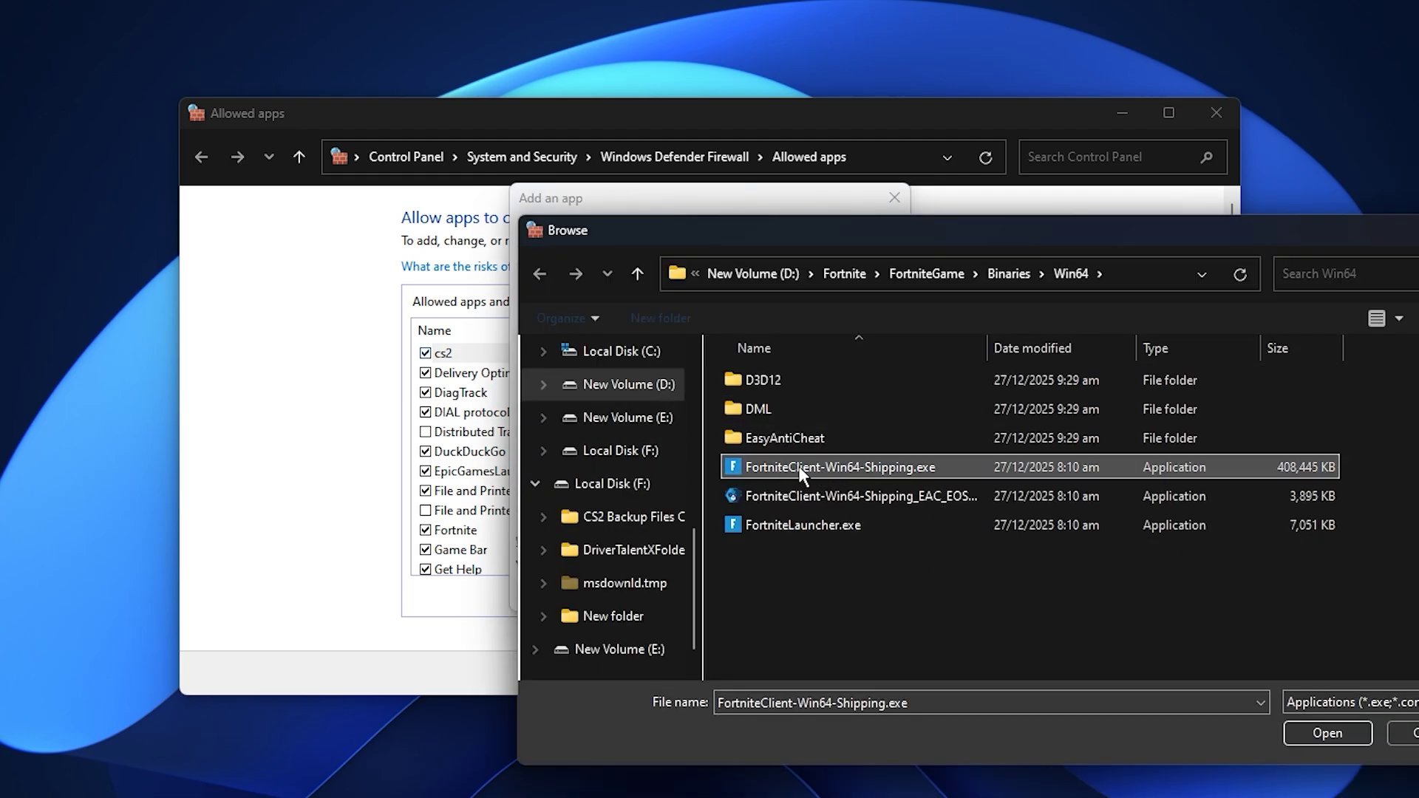
left_click(1403, 733)
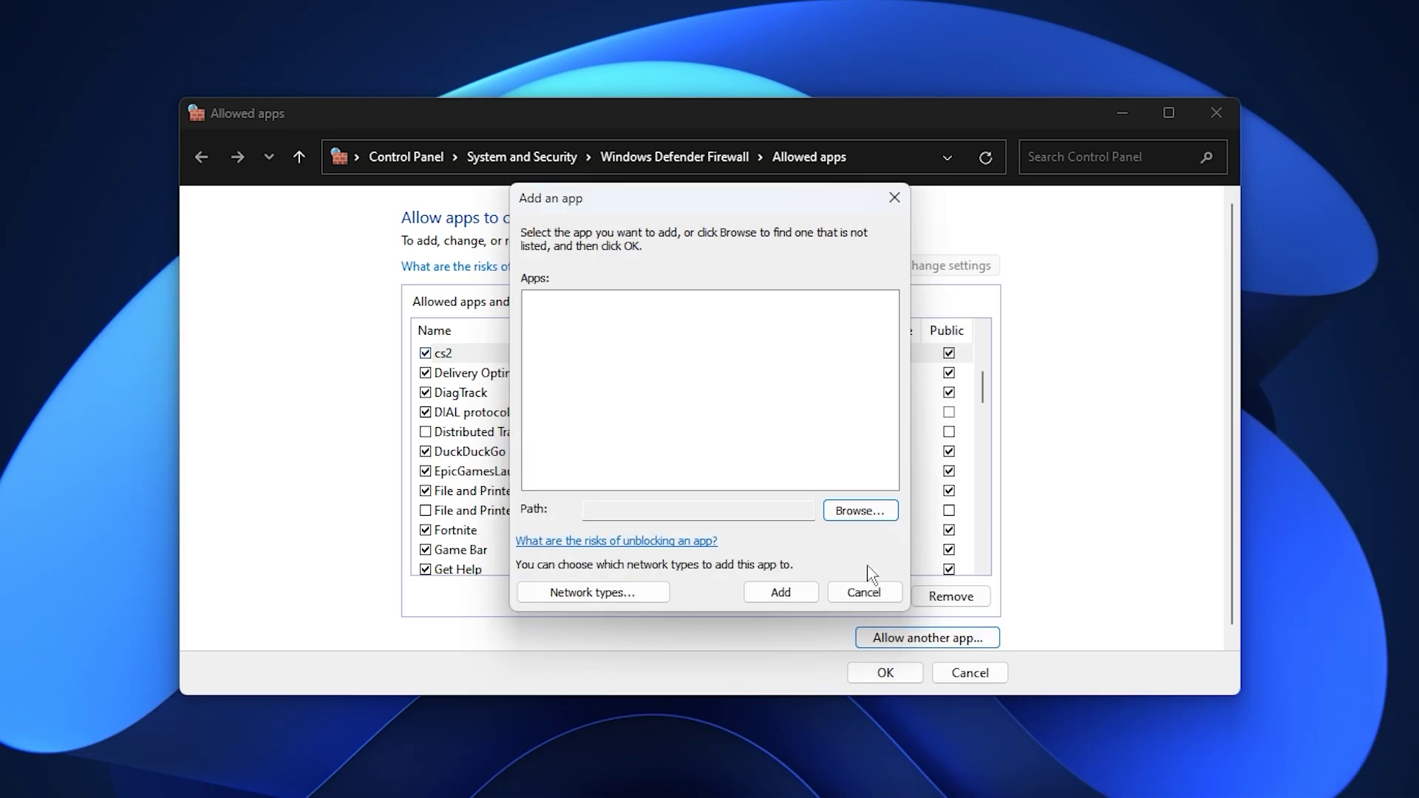
left_click(863, 591)
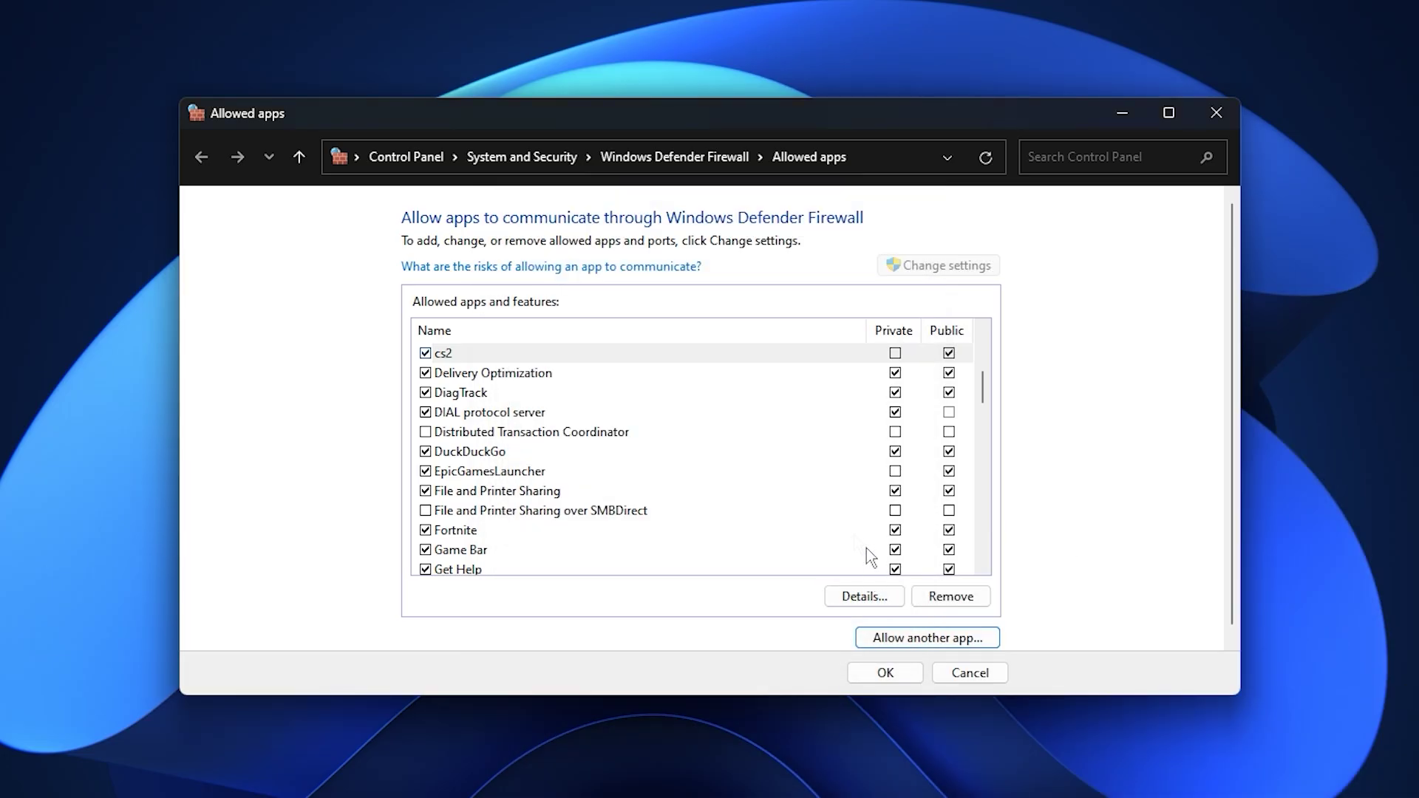
Tick the Private checkbox for cs2 and confirm Fortnite remains allowed
left_click(495, 532)
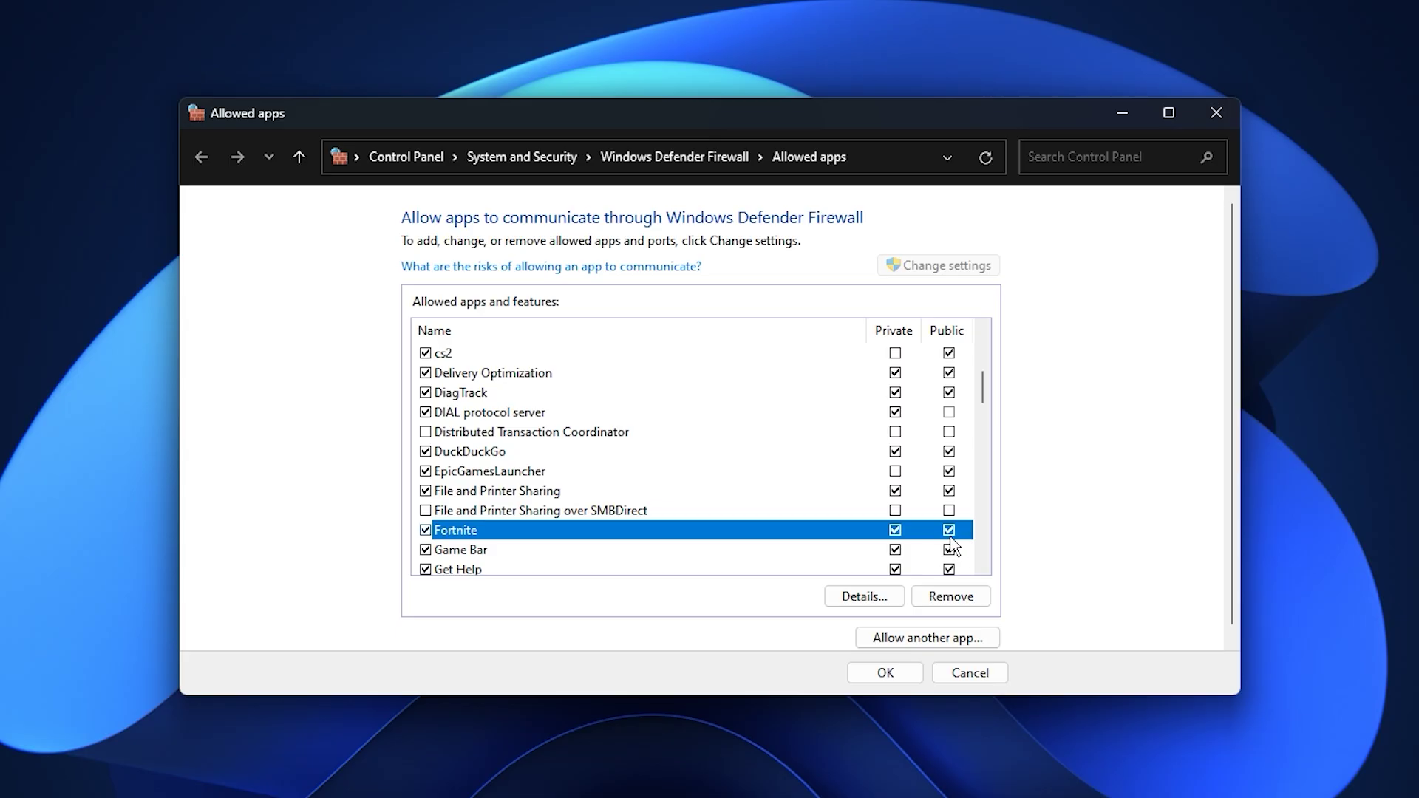
left_click(895, 354)
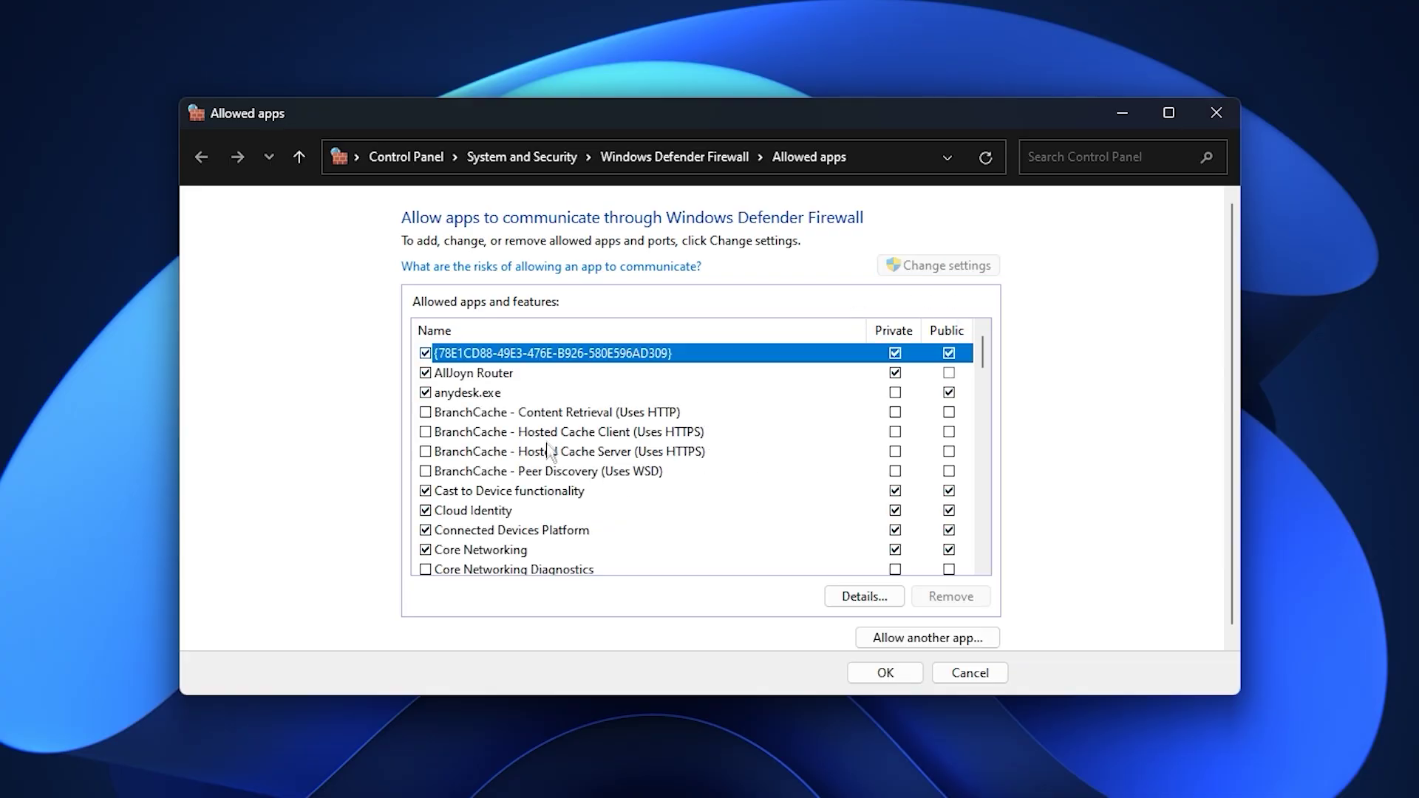
scroll(539, 451, "down", 3)
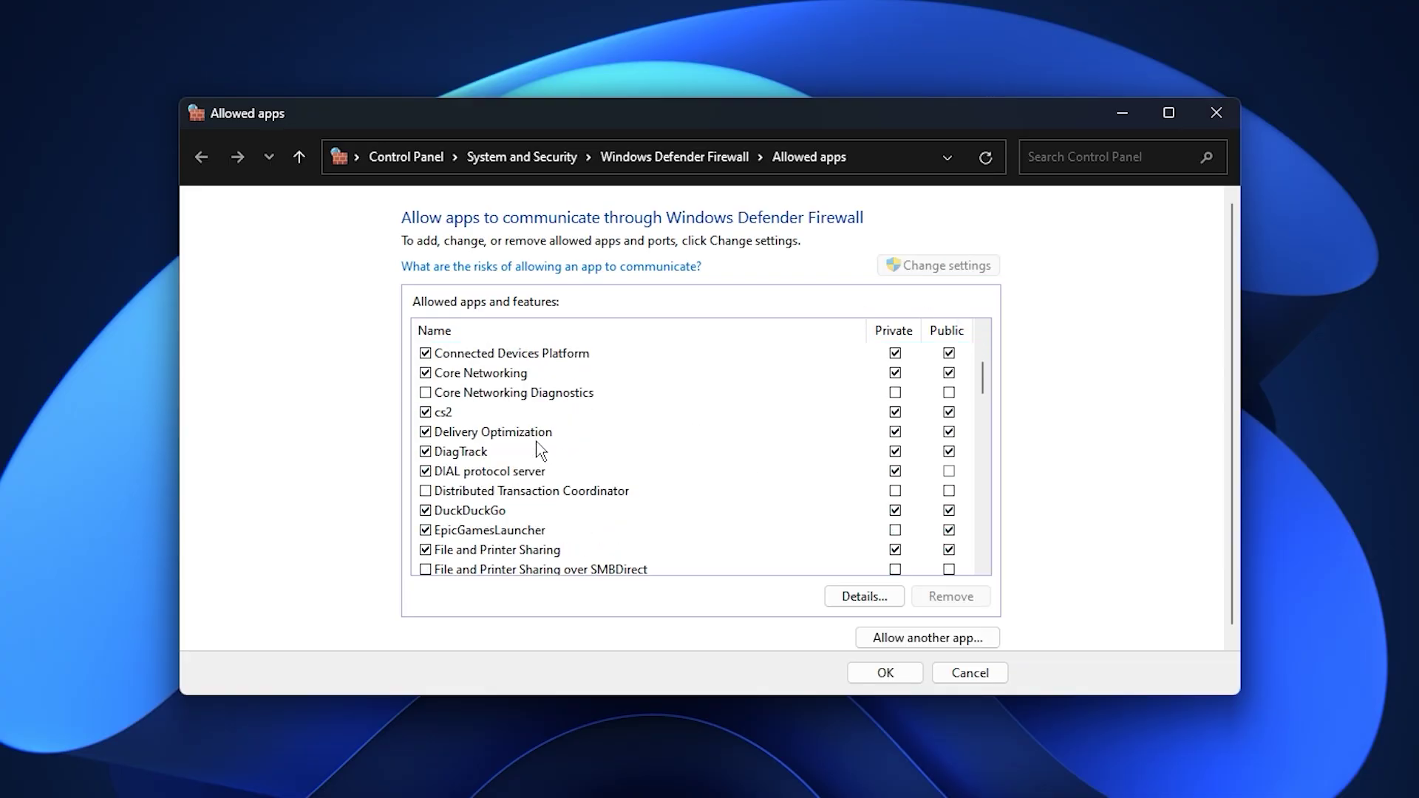
scroll(526, 455, "down", 1)
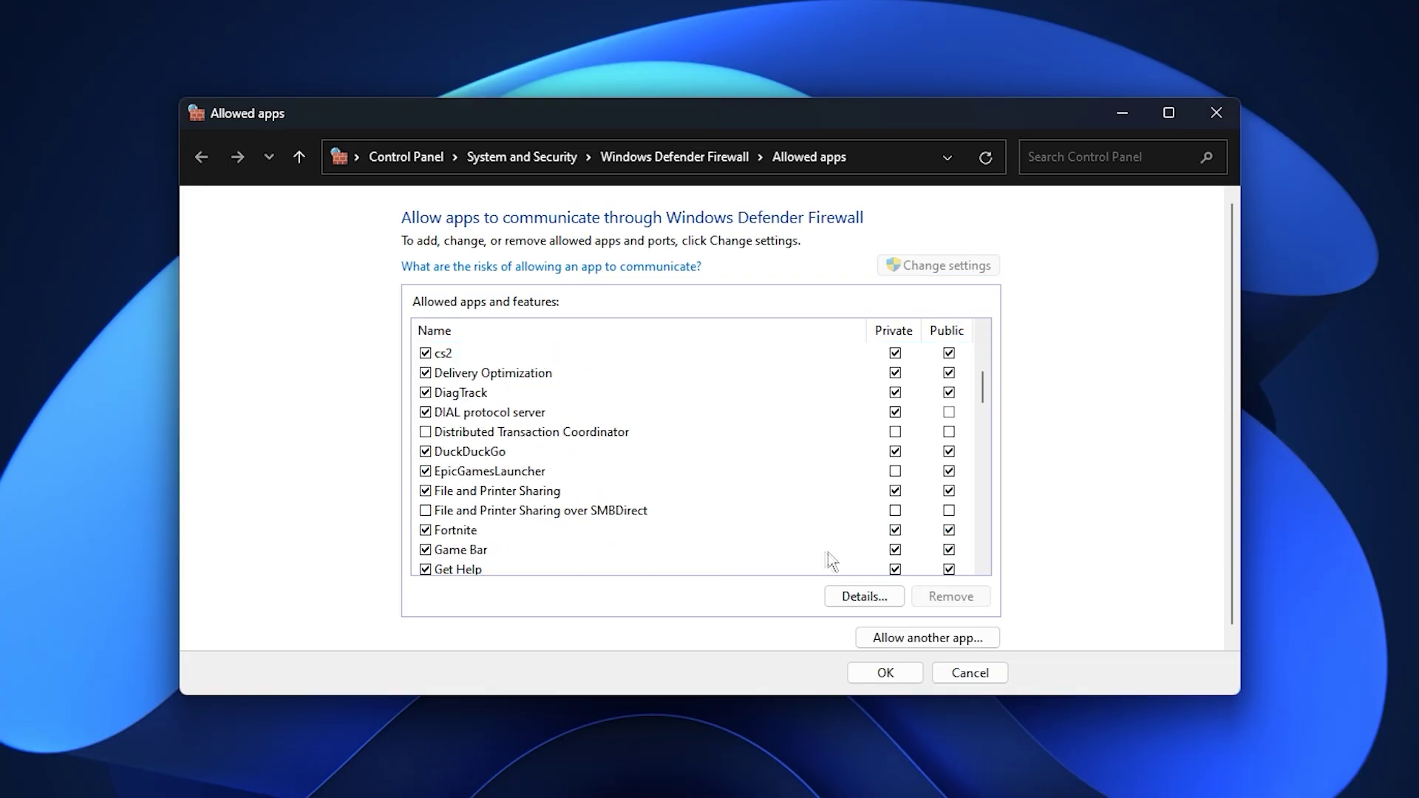
left_click(746, 531)
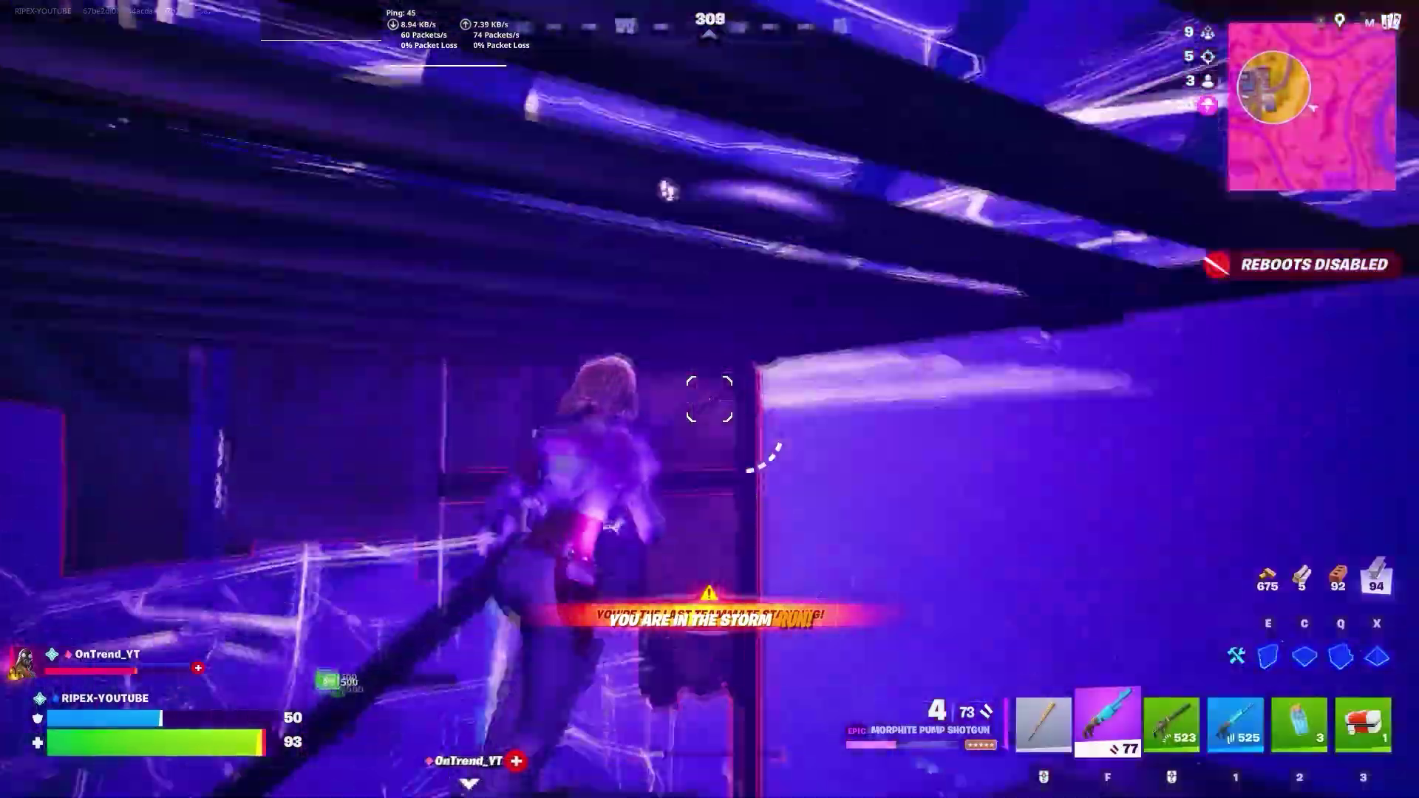